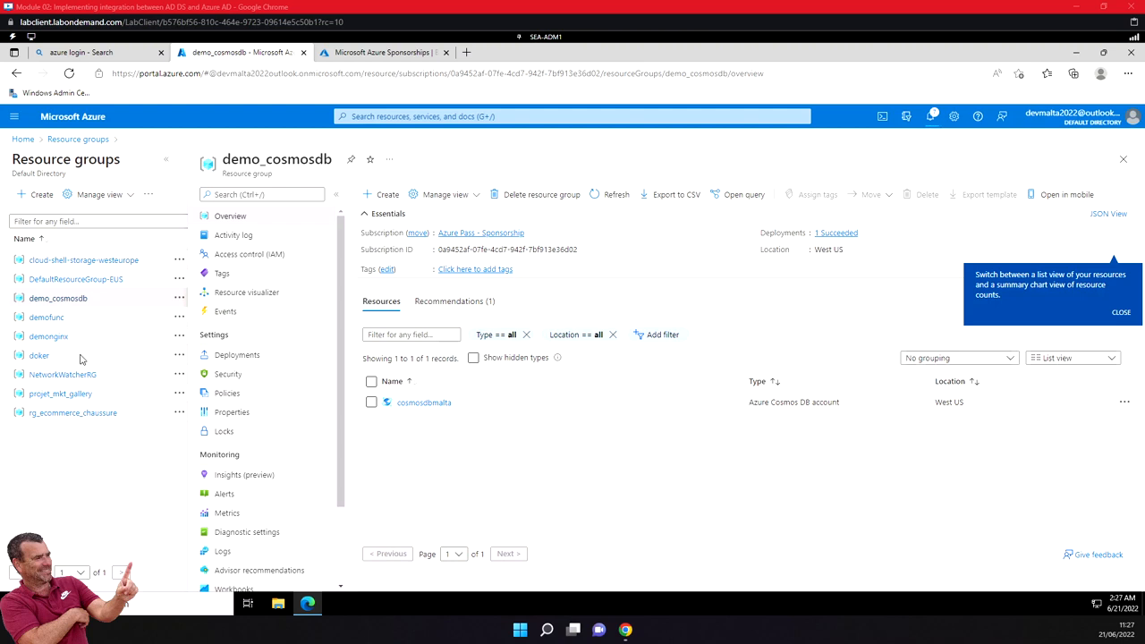
- Open the Azure Active Directory overview from the portal home page and highlight the directory's primary domain
{"action": "left_click", "coordinate": [22, 140]}
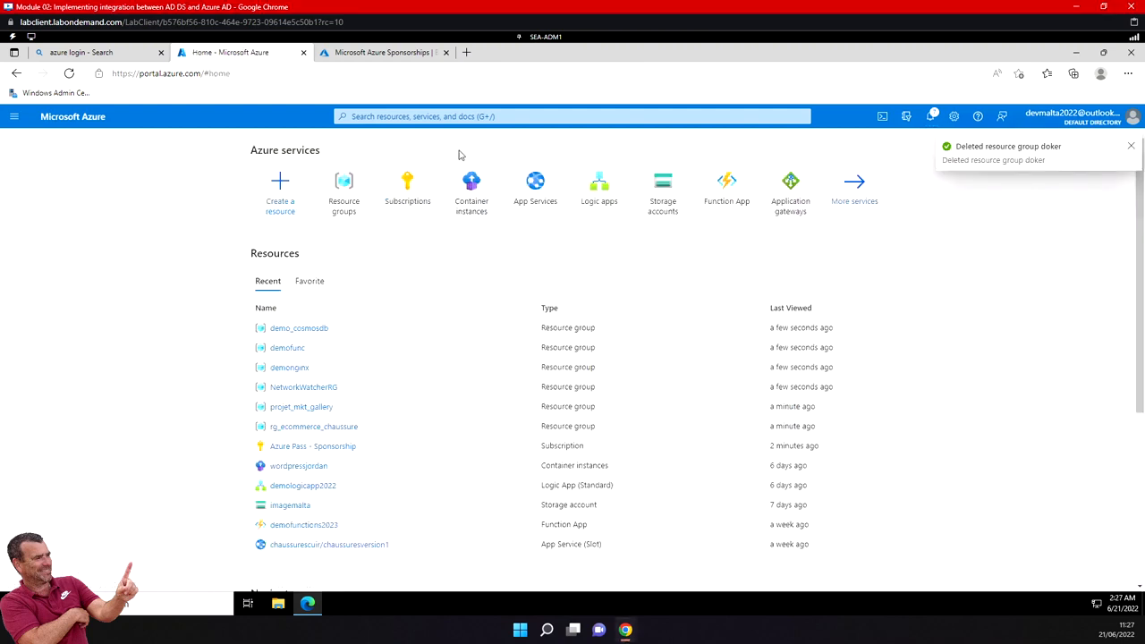
{"action": "left_click", "coordinate": [1130, 148]}
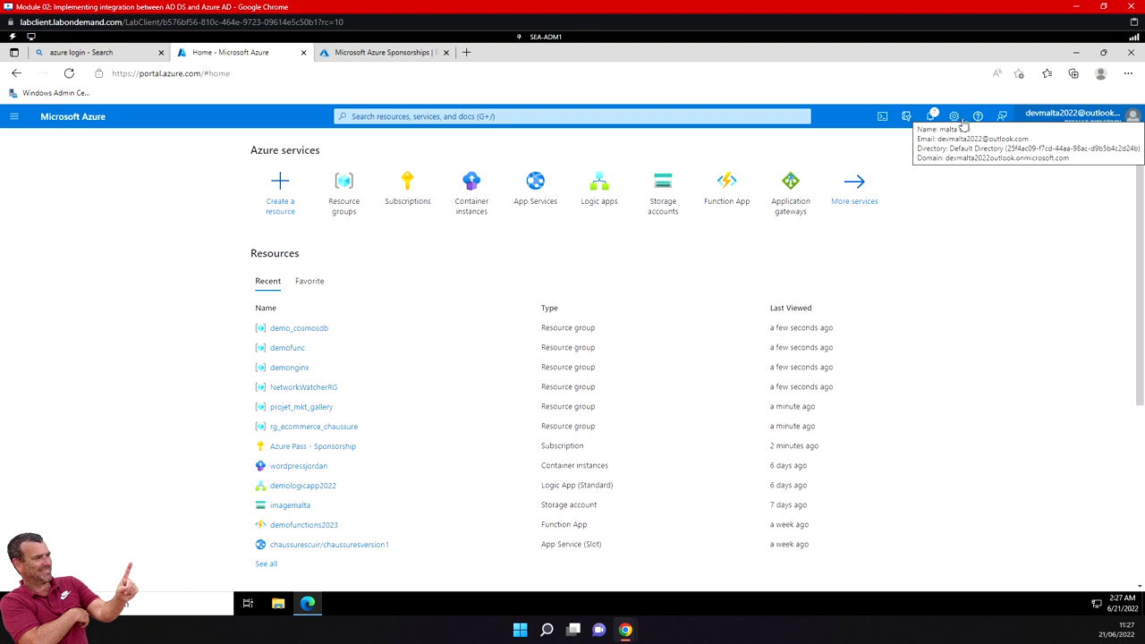
{"action": "left_click", "coordinate": [14, 116]}
{"action": "left_click", "coordinate": [62, 429]}
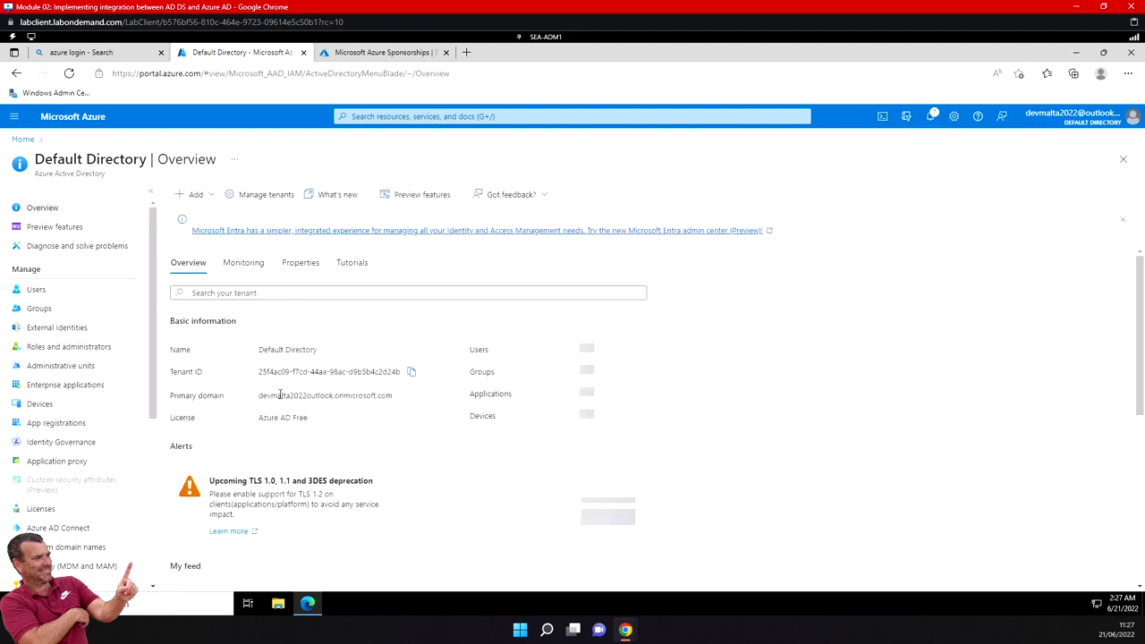
{"action": "left_click_drag", "start_coordinate": [316, 395], "coordinate": [396, 404]}
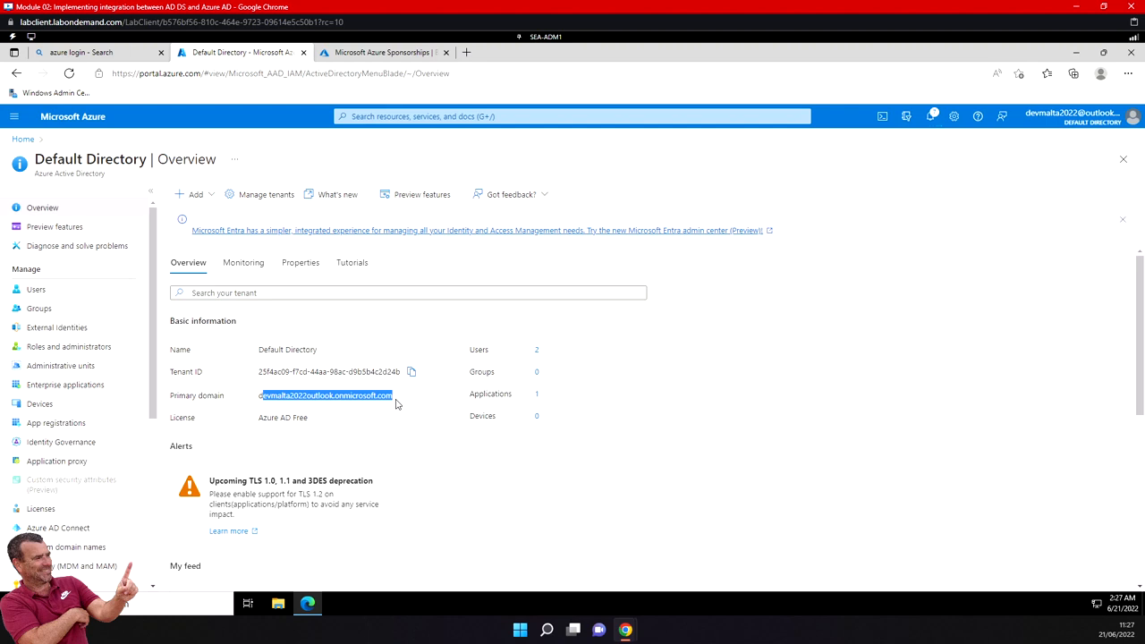
- Launch Server Manager, open Active Directory Users and Computers and display the contents of the Contoso.com domain
{"action": "left_click", "coordinate": [546, 37]}
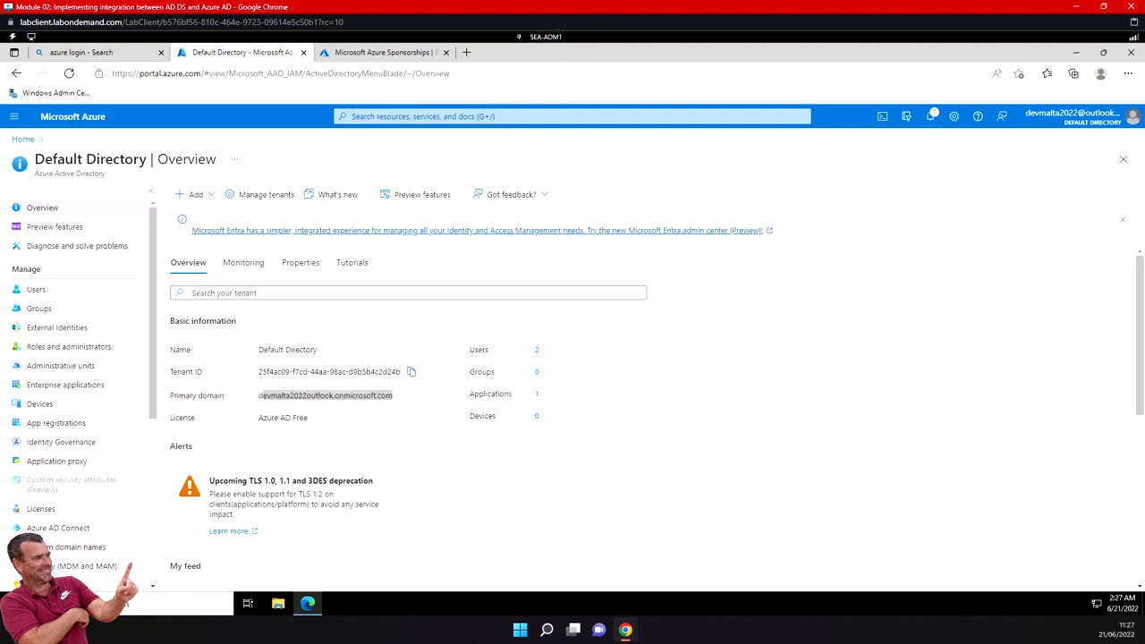
{"action": "key", "text": "super"}
{"action": "left_click", "coordinate": [234, 280]}
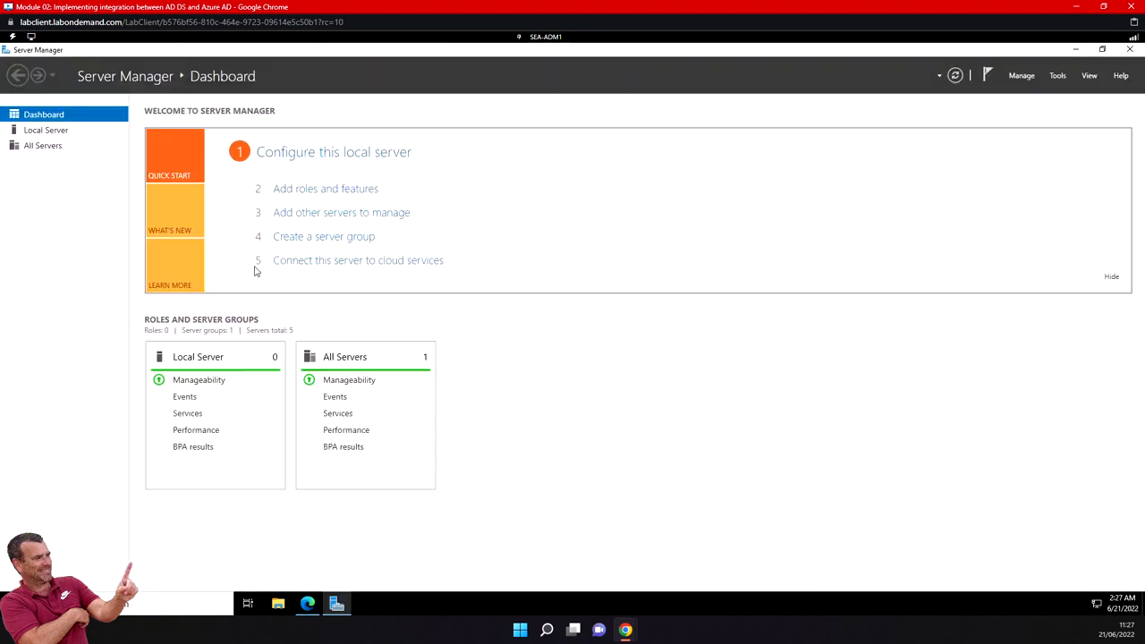
{"action": "left_click", "coordinate": [47, 132]}
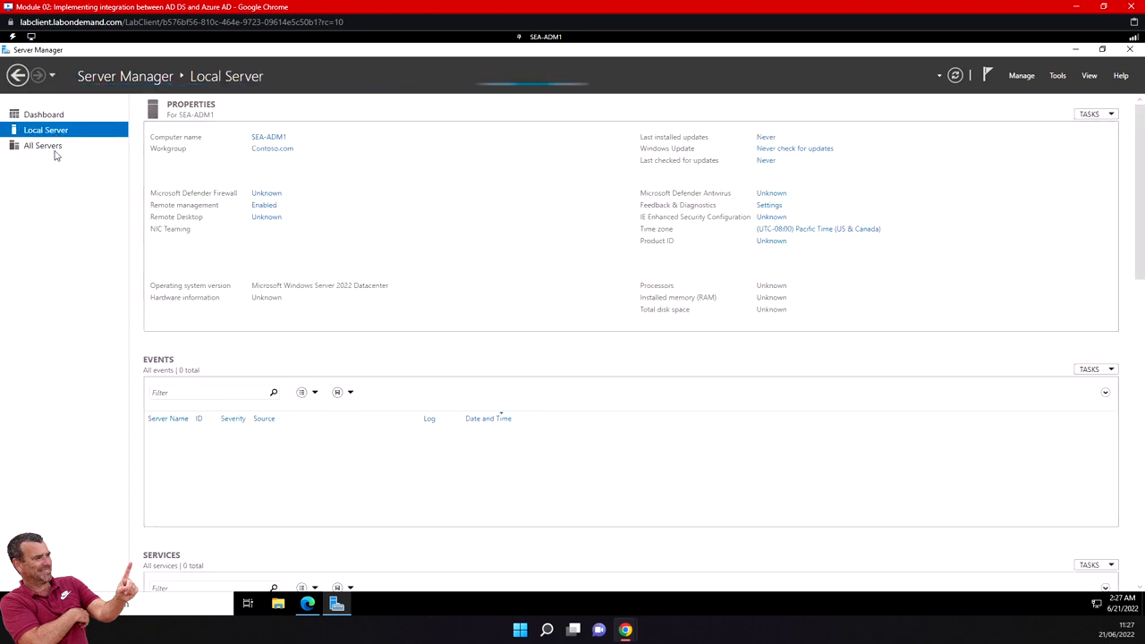
{"action": "left_click", "coordinate": [1054, 77]}
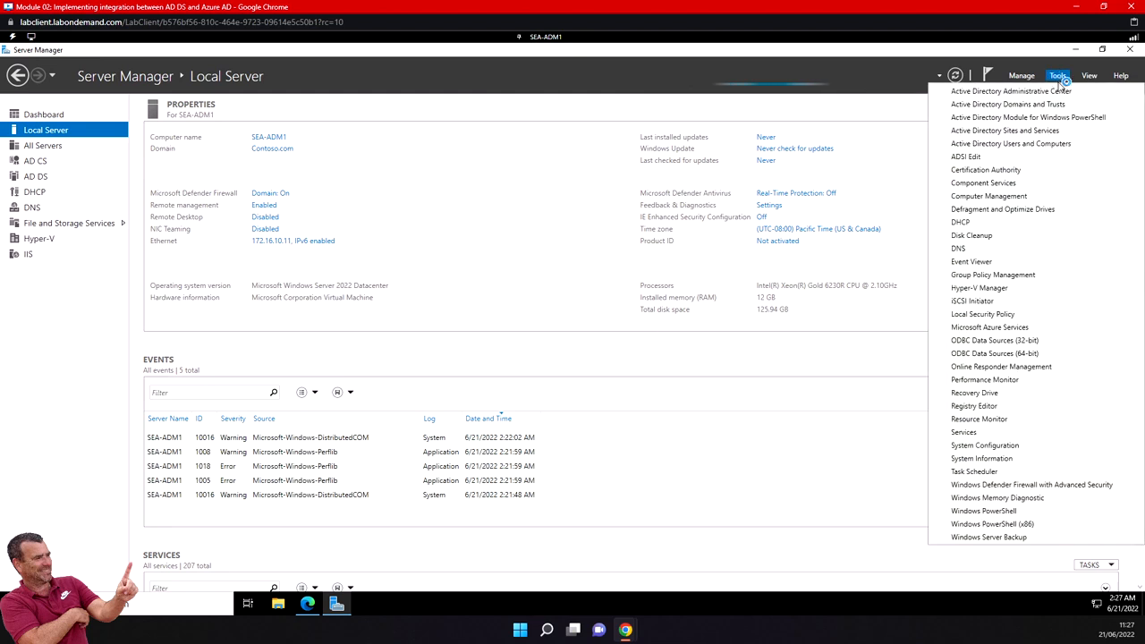
{"action": "left_click", "coordinate": [1036, 147]}
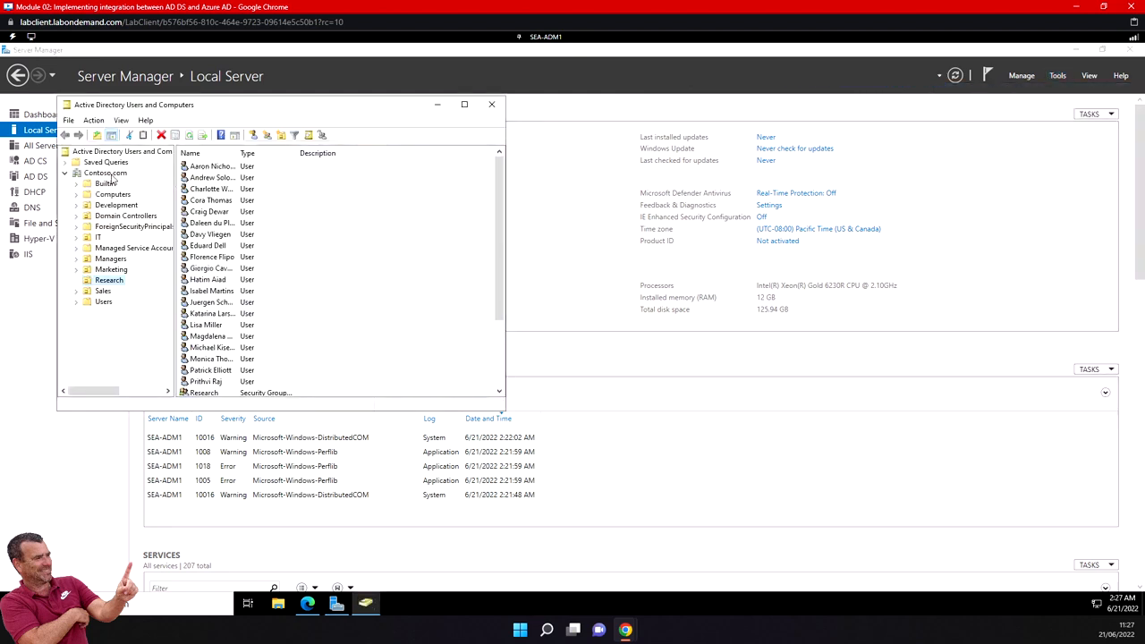
{"action": "left_click", "coordinate": [113, 175]}
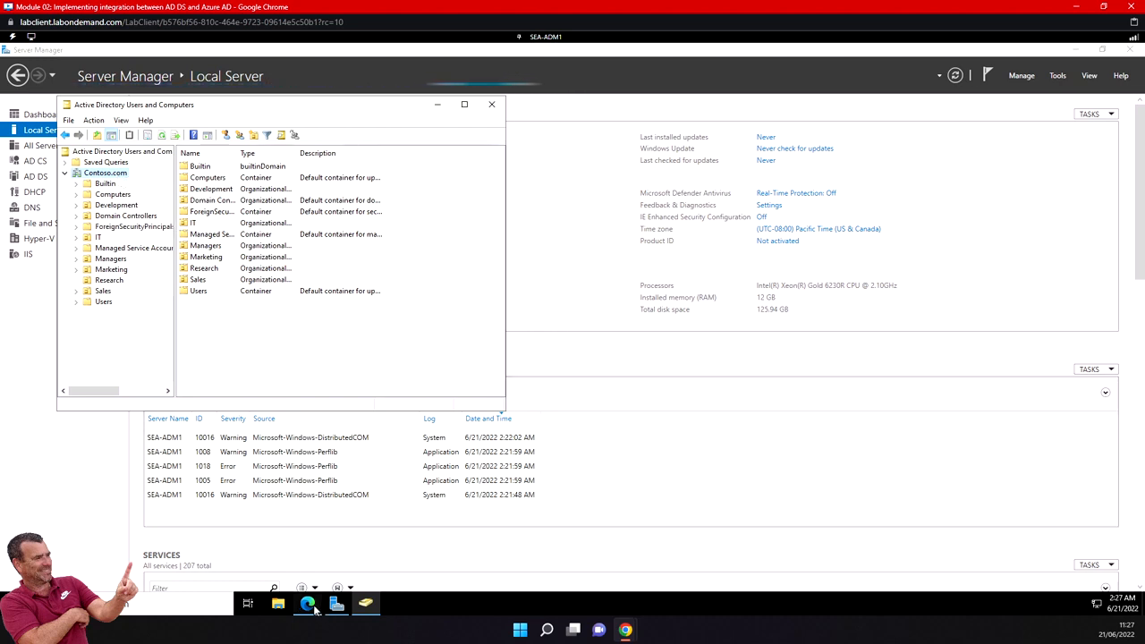
- Switch back to the Azure portal in Edge and open the directory's Custom domain names page
{"action": "mouse_move", "coordinate": [314, 609]}
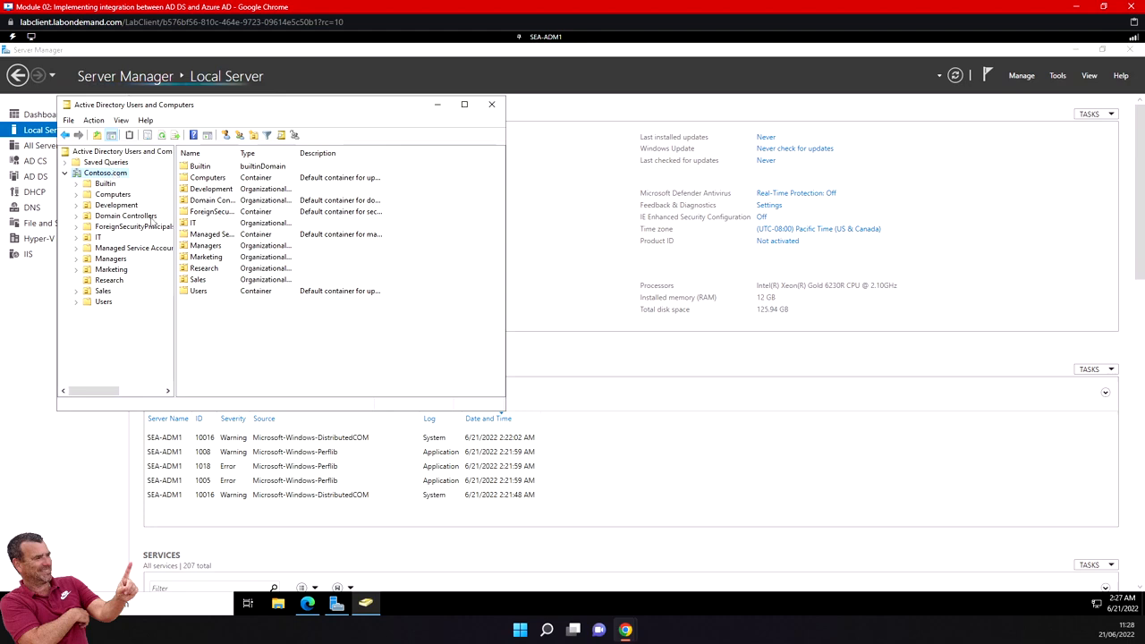
{"action": "left_click", "coordinate": [308, 603]}
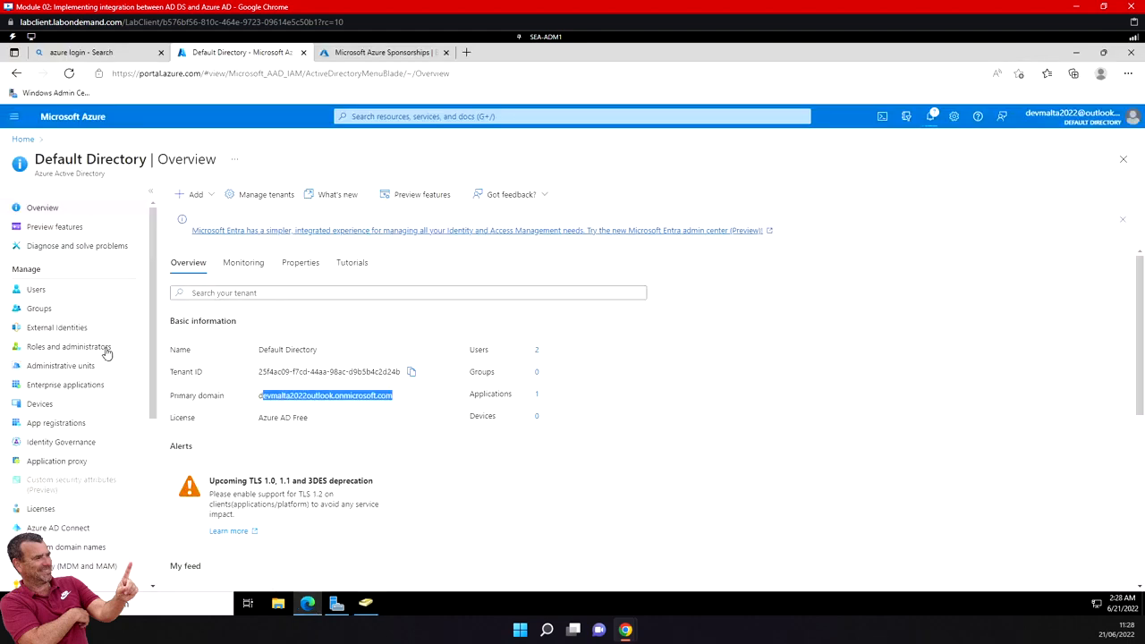
{"action": "scroll", "coordinate": [45, 443], "scroll_direction": "down", "scroll_amount": 2}
{"action": "left_click", "coordinate": [66, 429]}
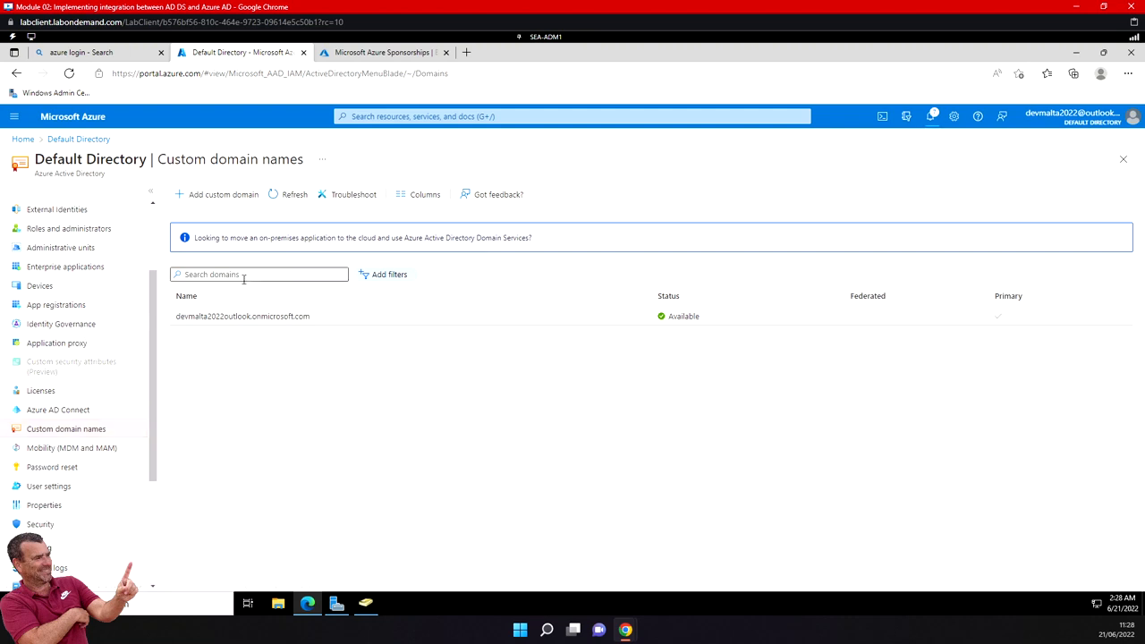
- Add contoso.com as a custom domain name in the directory, dismissing the deletion notifications
{"action": "left_click", "coordinate": [230, 202]}
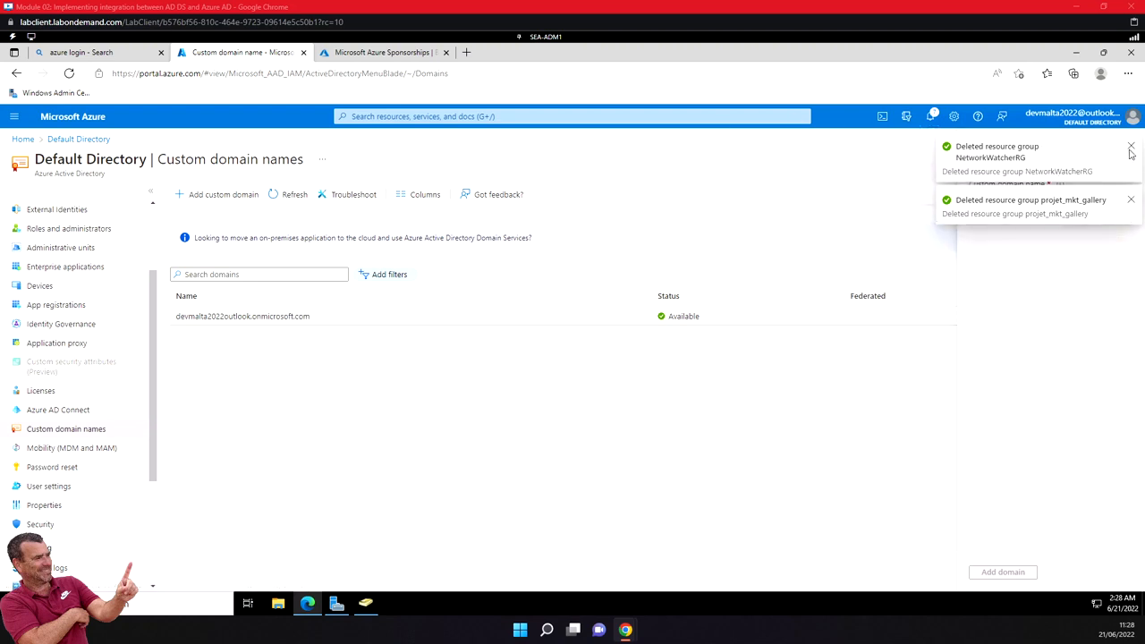
{"action": "left_click", "coordinate": [1130, 147]}
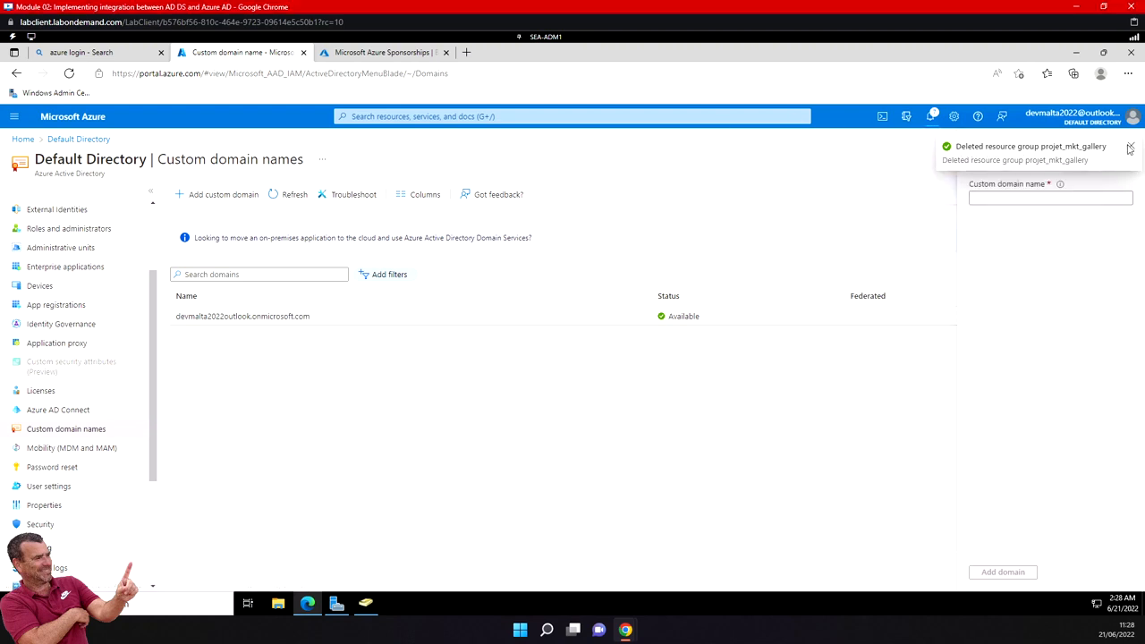
{"action": "left_click", "coordinate": [1130, 147]}
{"action": "left_click", "coordinate": [1017, 196]}
{"action": "type", "text": "contoso.com"}
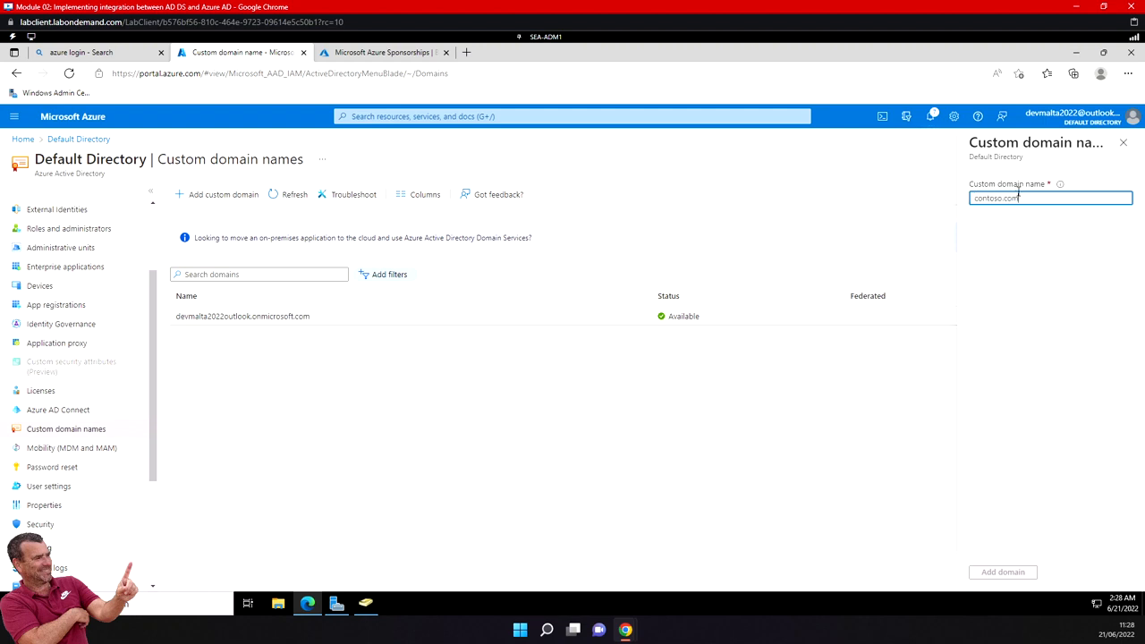
{"action": "left_click", "coordinate": [1007, 573]}
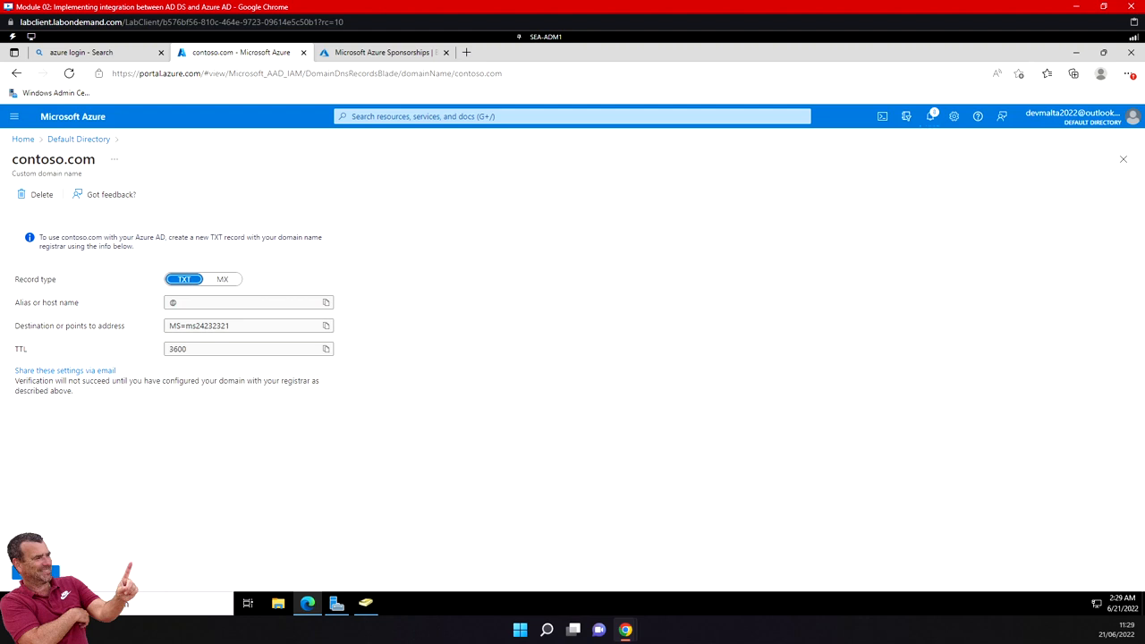
- In Active Directory Users and Computers, start a new user in the Users container and examine the available logon name suffixes
{"action": "left_click", "coordinate": [363, 607]}
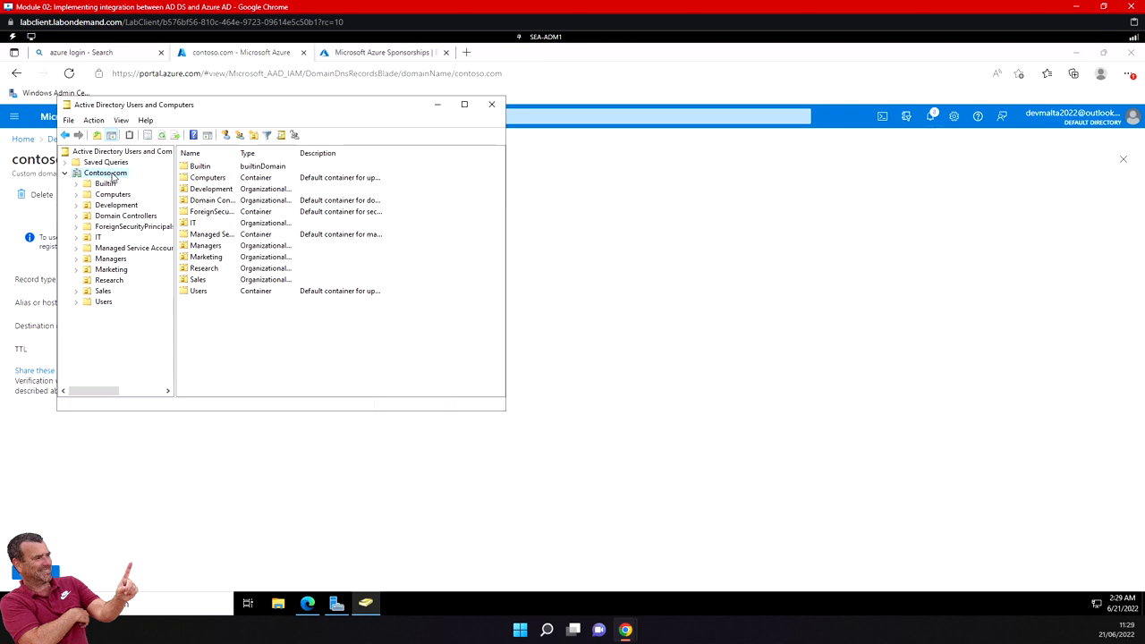
{"action": "left_click", "coordinate": [103, 301]}
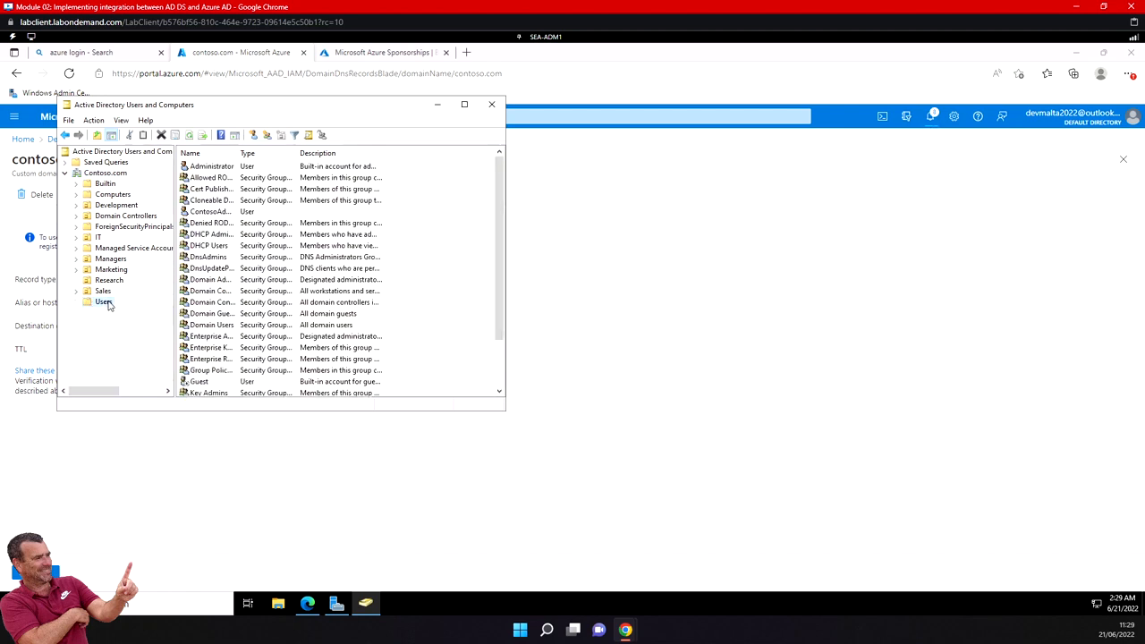
{"action": "left_click", "coordinate": [255, 136]}
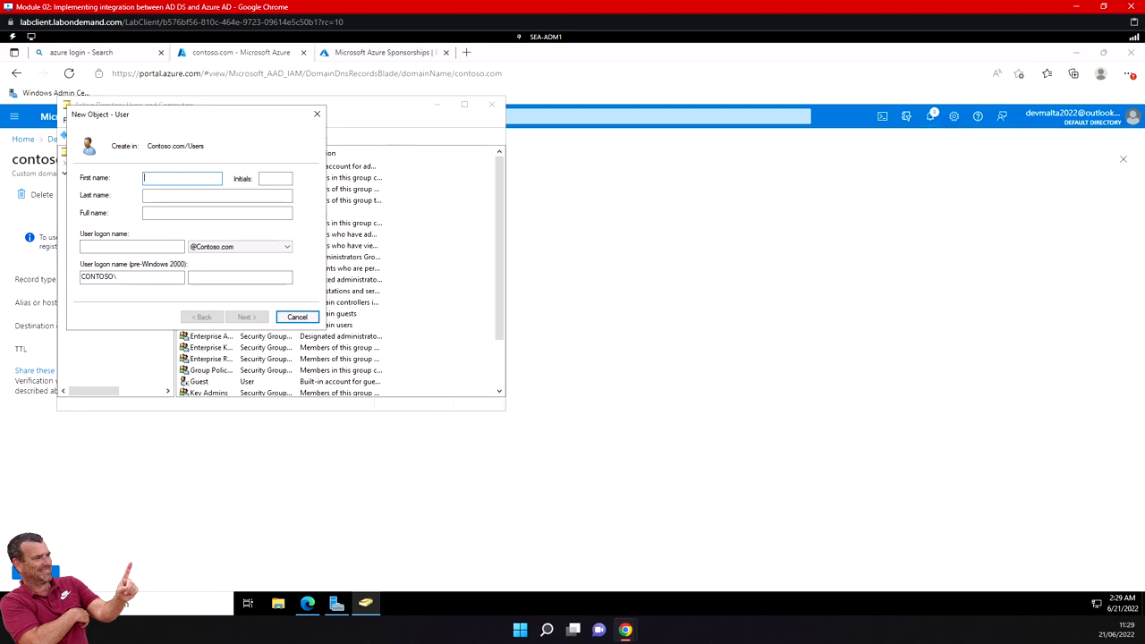
{"action": "left_click", "coordinate": [288, 247]}
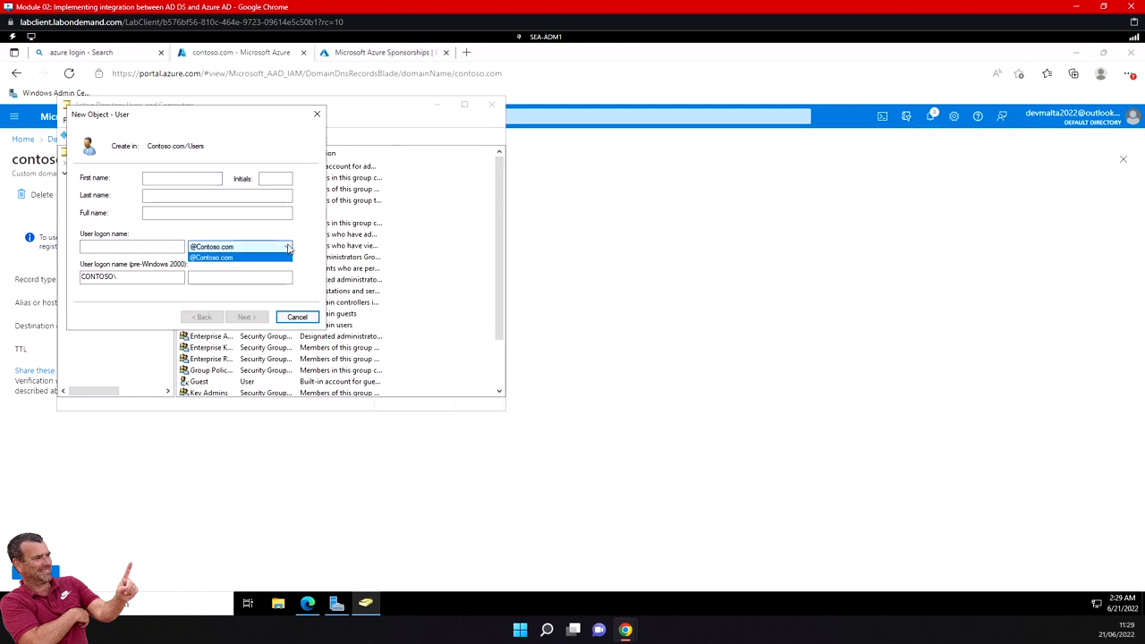
{"action": "left_click", "coordinate": [288, 249]}
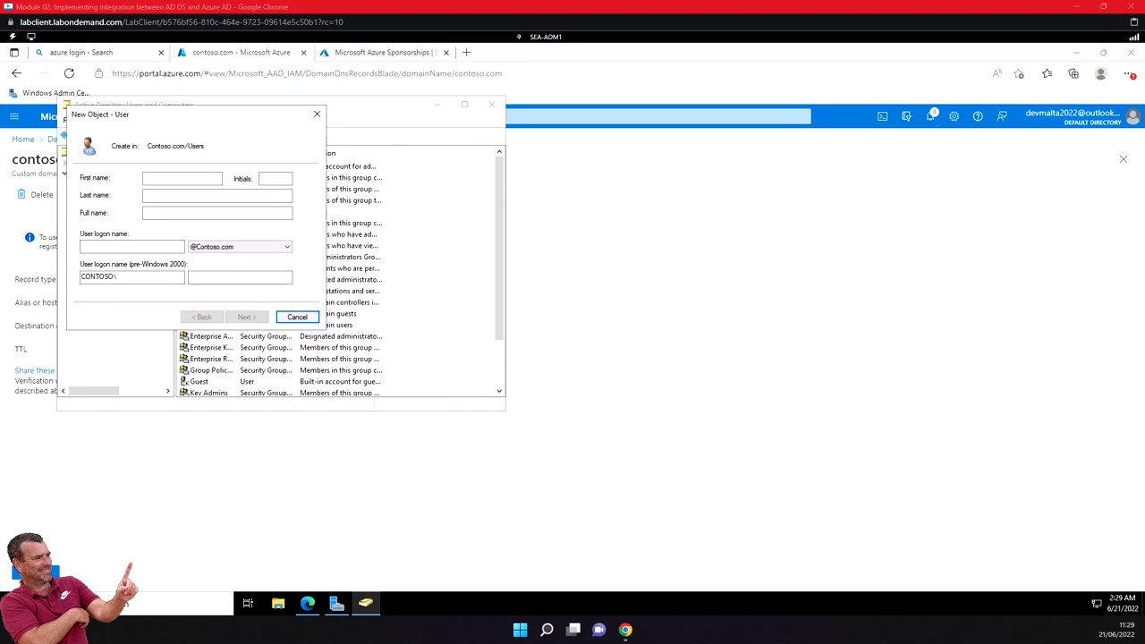
- Return to the Azure portal and reopen the directory's Custom domain names page to check the status of contoso.com
{"action": "left_click", "coordinate": [106, 53]}
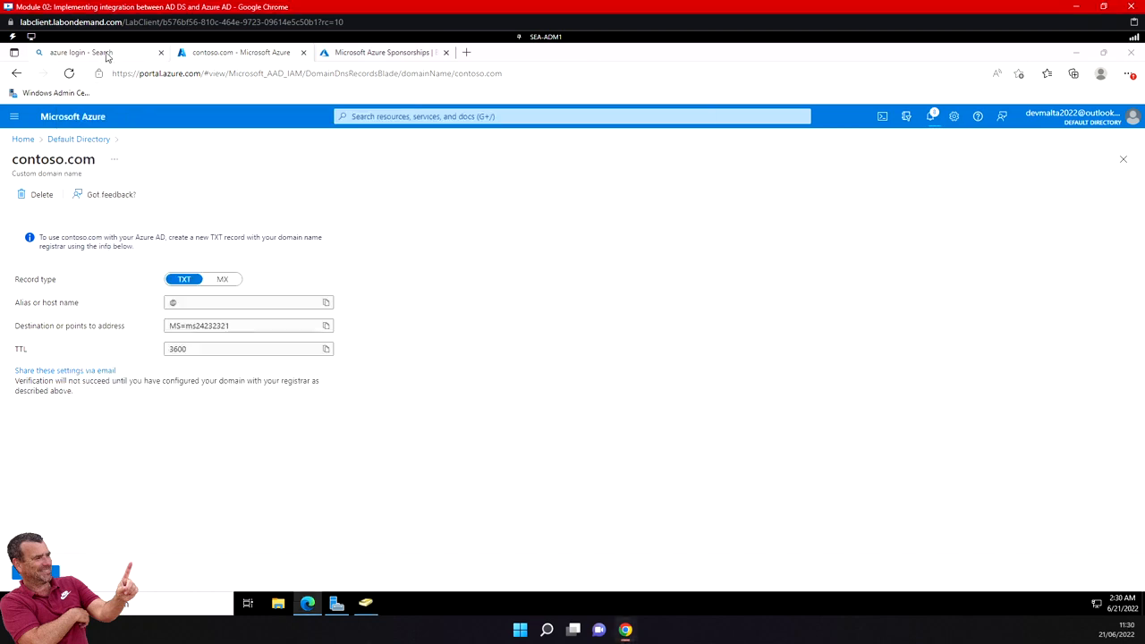
{"action": "left_click", "coordinate": [200, 52]}
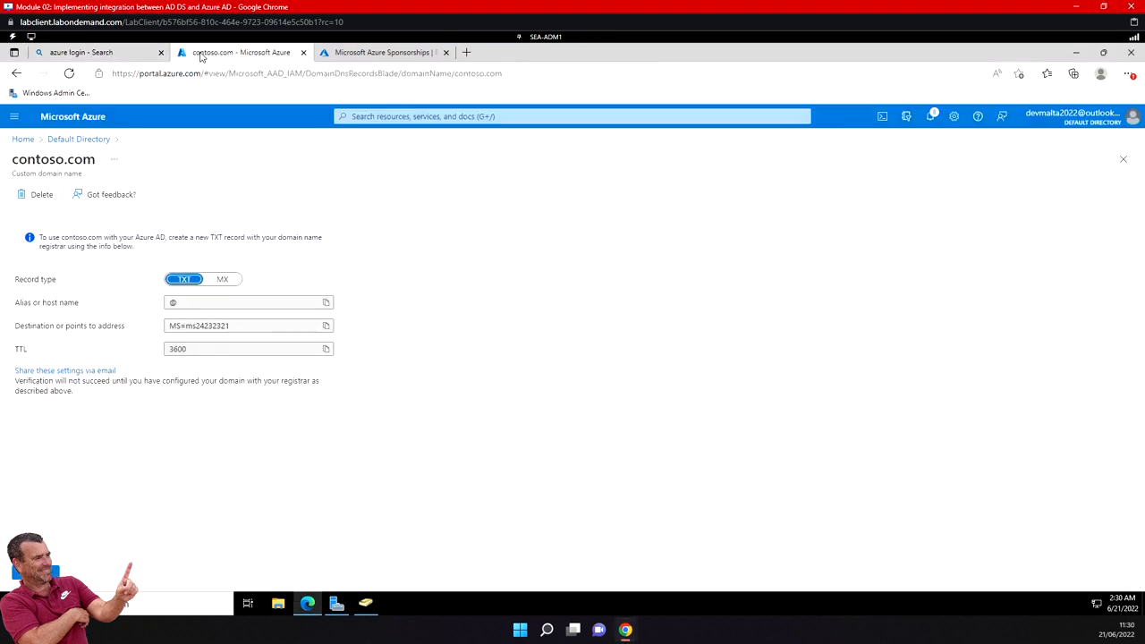
{"action": "left_click", "coordinate": [28, 143]}
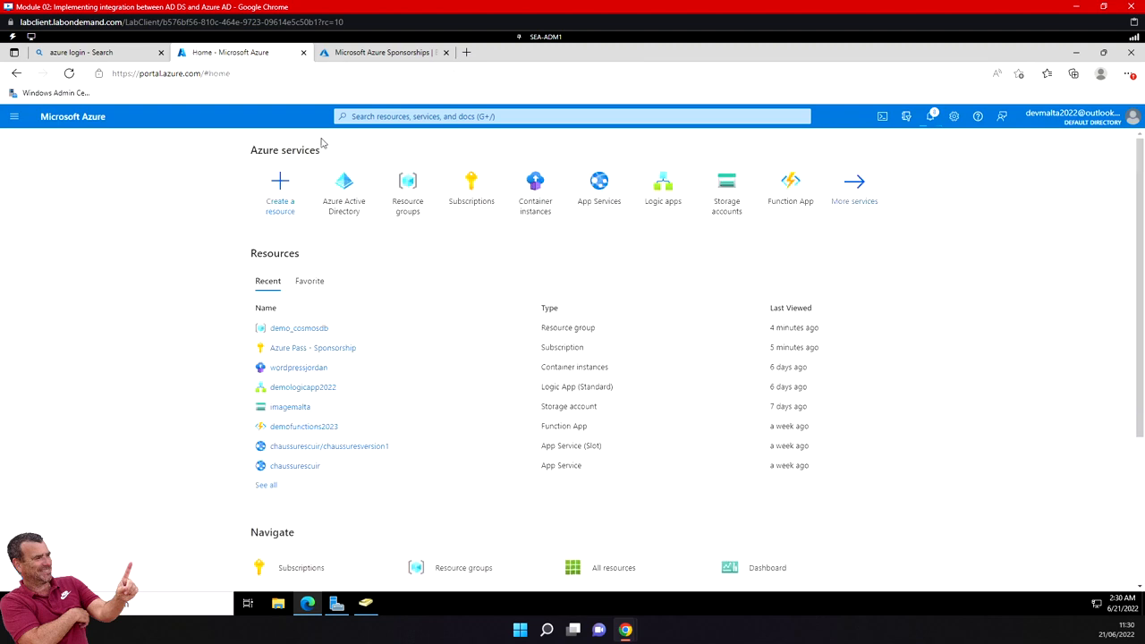
{"action": "left_click", "coordinate": [347, 201]}
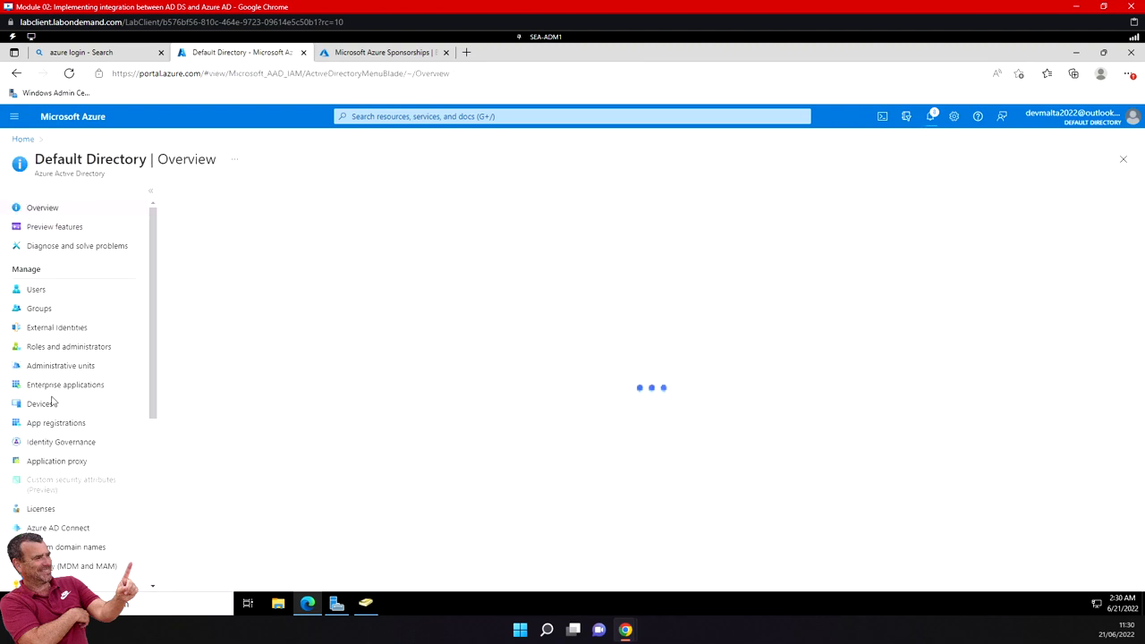
{"action": "scroll", "coordinate": [81, 497], "scroll_direction": "down", "scroll_amount": 3}
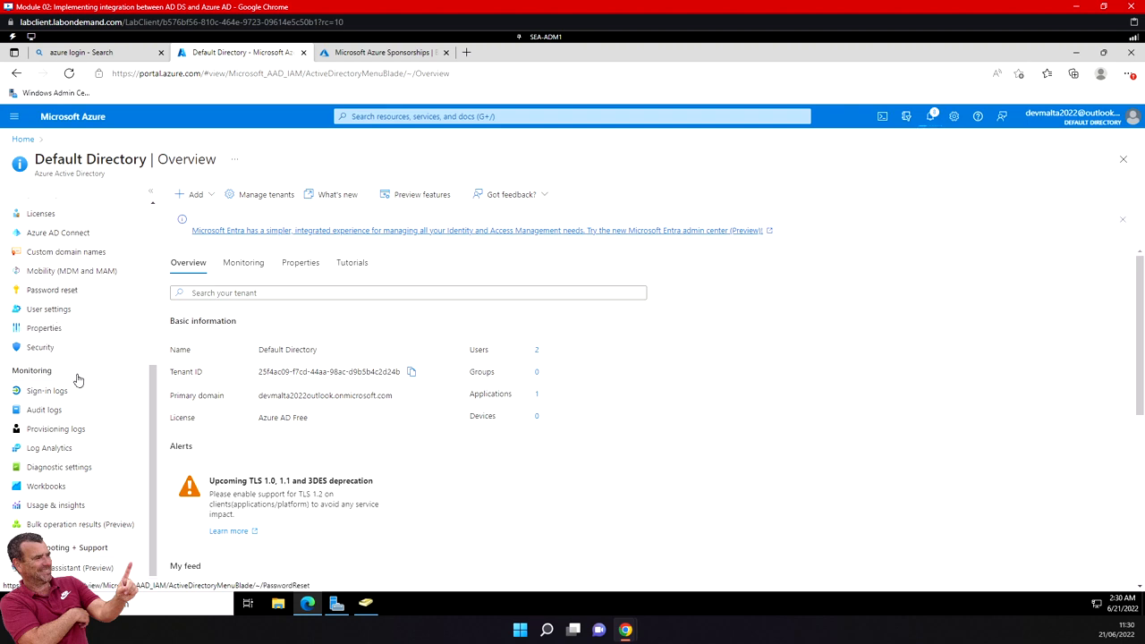
{"action": "scroll", "coordinate": [81, 385], "scroll_direction": "down", "scroll_amount": 1}
{"action": "scroll", "coordinate": [87, 396], "scroll_direction": "up", "scroll_amount": 4}
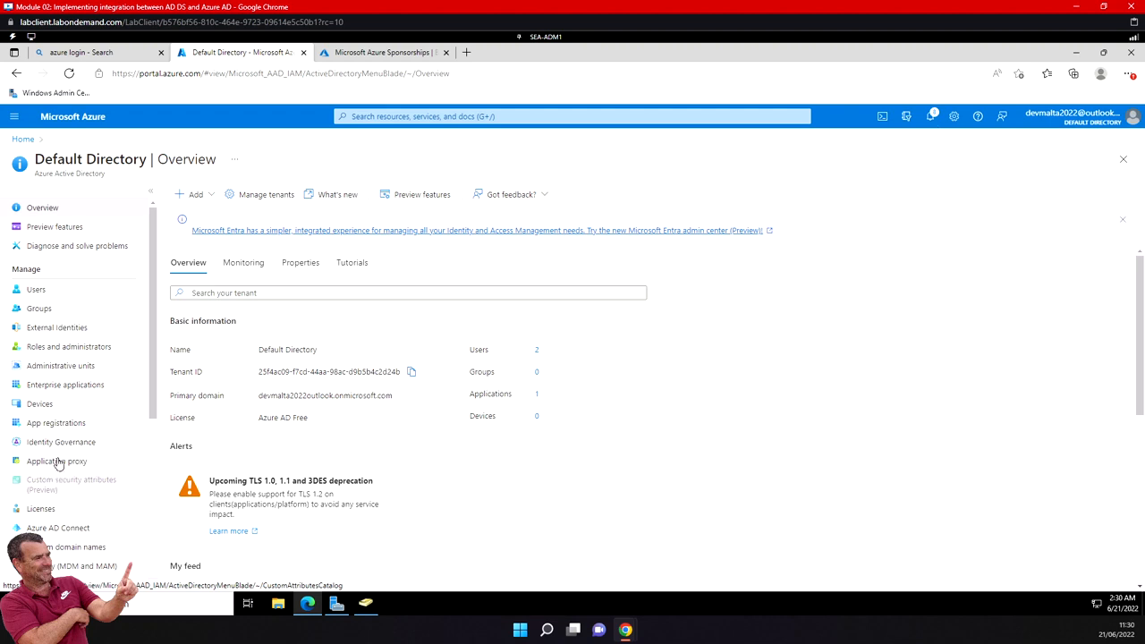
{"action": "left_click", "coordinate": [57, 545]}
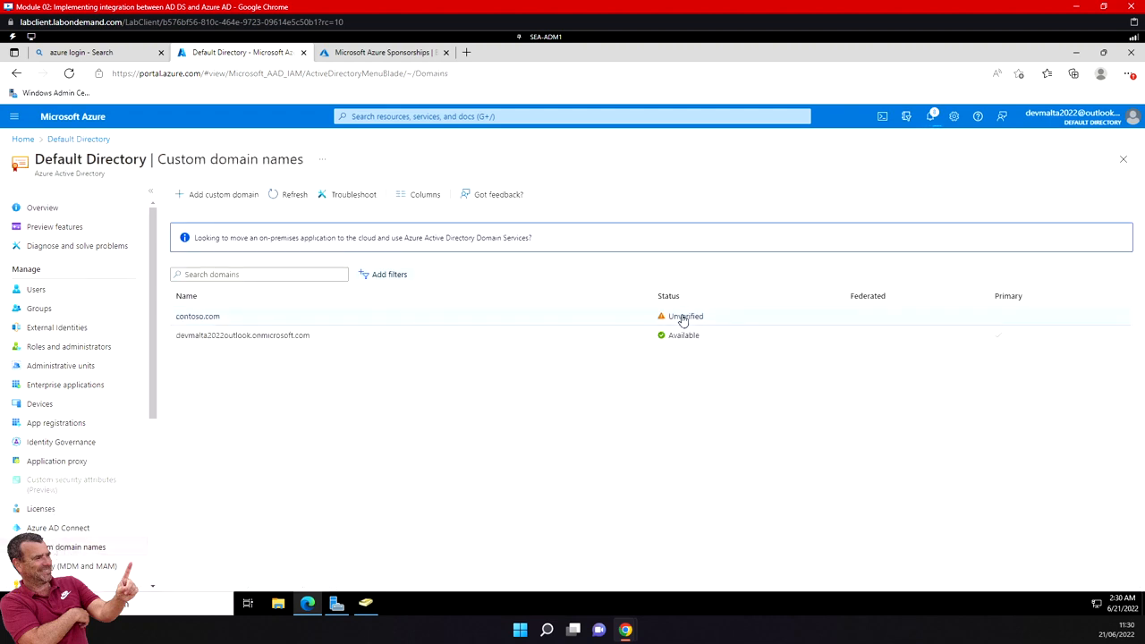
- Start a new user in the directory with user name and name admin, on the directory's onmicrosoft.com domain
{"action": "left_click", "coordinate": [55, 295]}
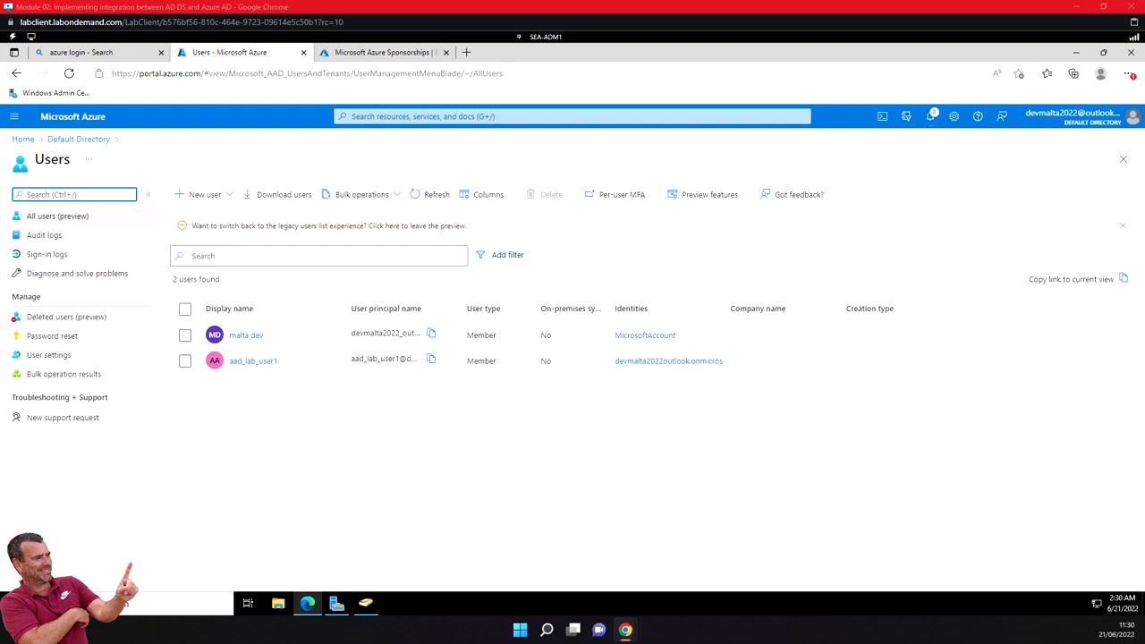
{"action": "left_click", "coordinate": [228, 195]}
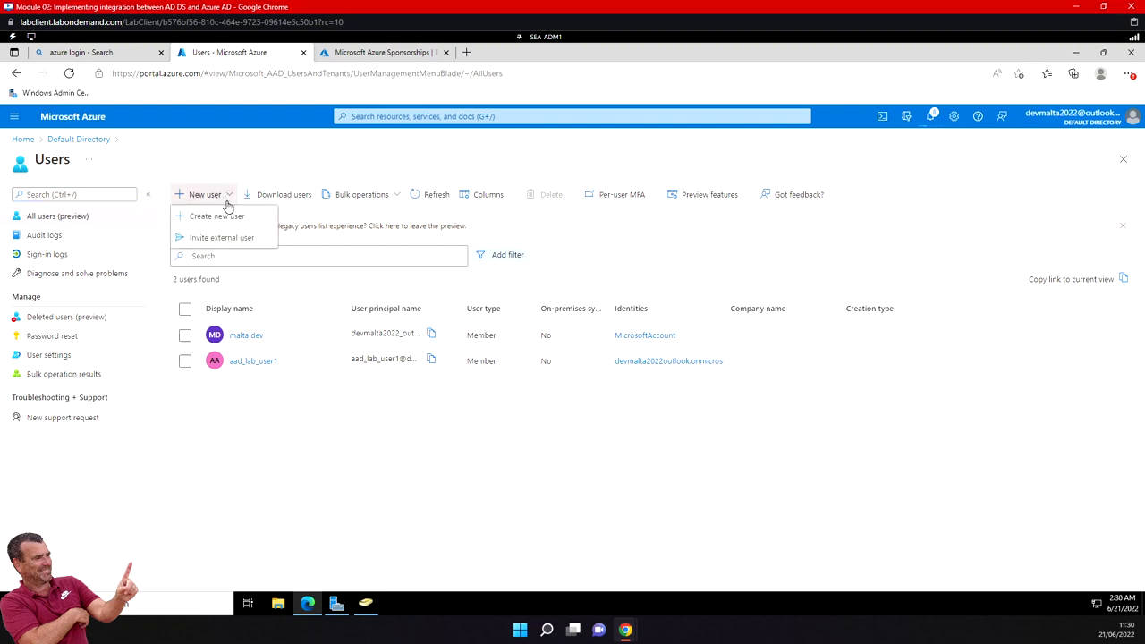
{"action": "left_click", "coordinate": [230, 217]}
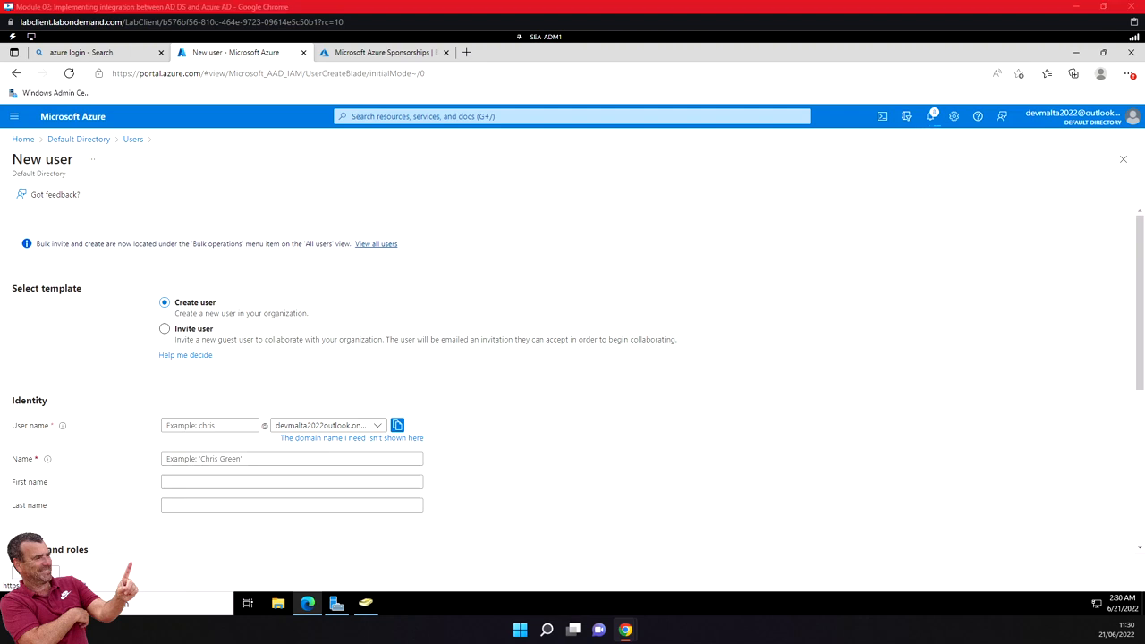
{"action": "left_click", "coordinate": [223, 426]}
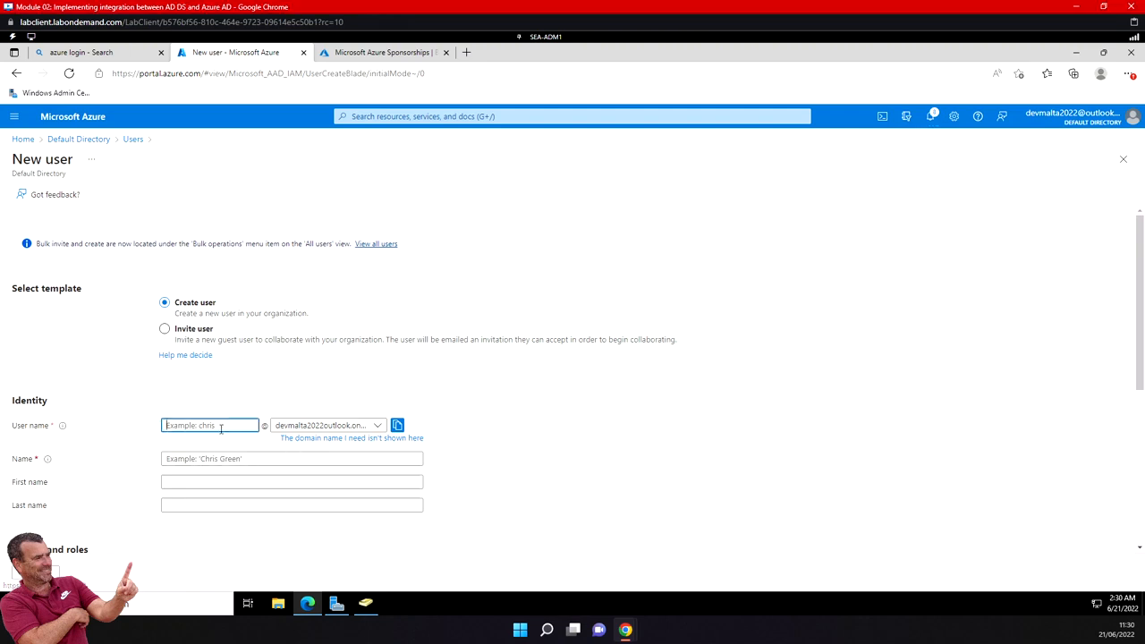
{"action": "type", "text": "admin"}
{"action": "left_click", "coordinate": [269, 459]}
{"action": "type", "text": "admin"}
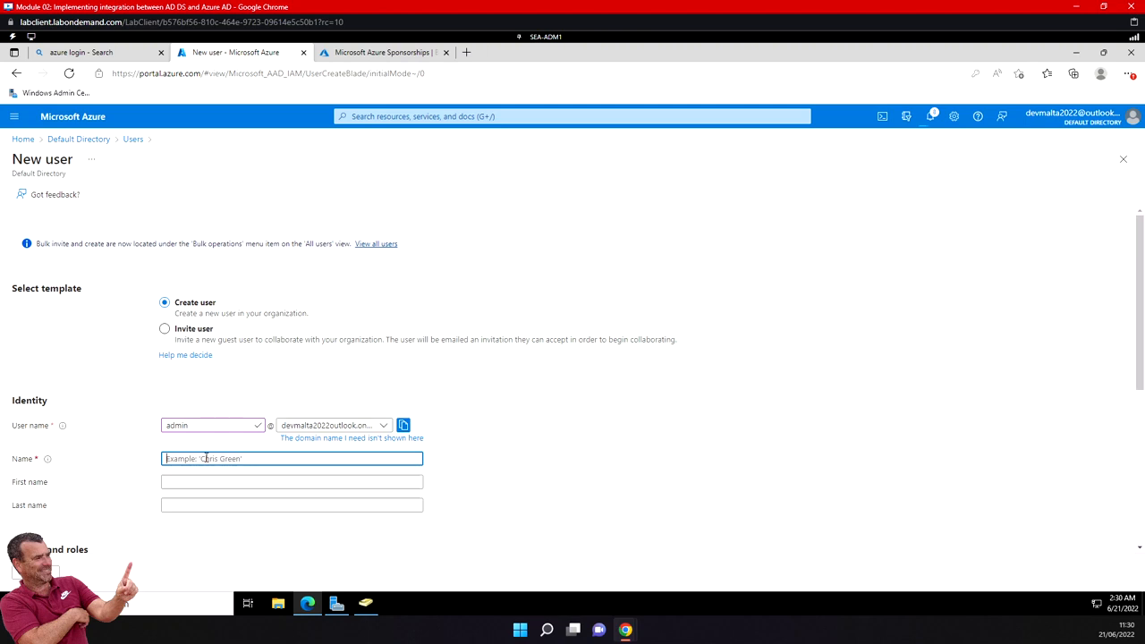
{"action": "left_click", "coordinate": [381, 427]}
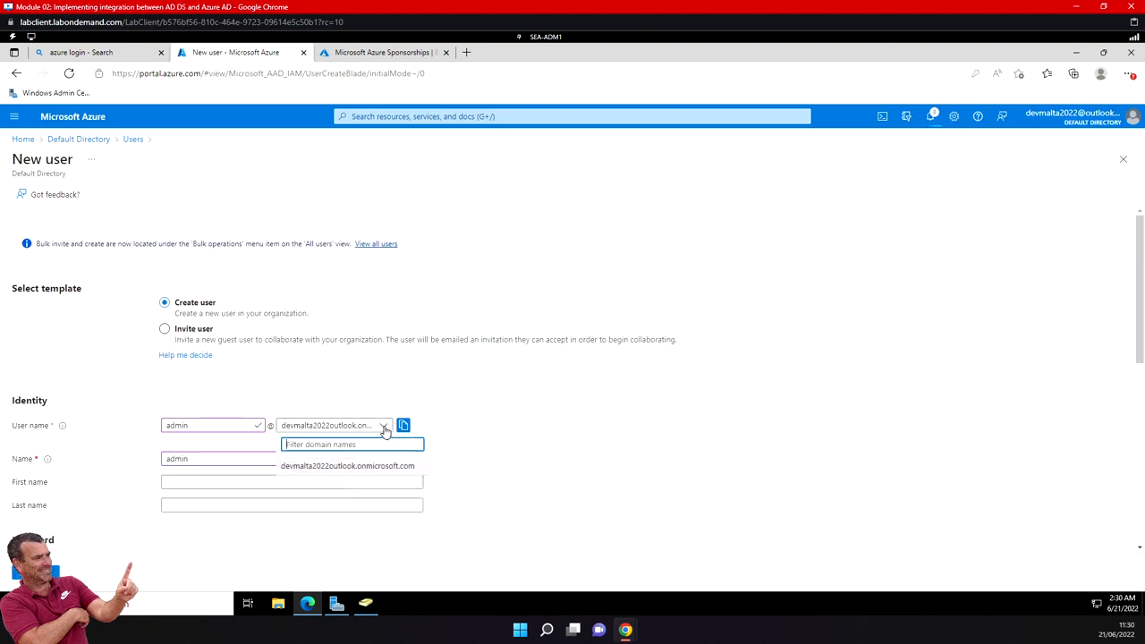
{"action": "left_click", "coordinate": [339, 467]}
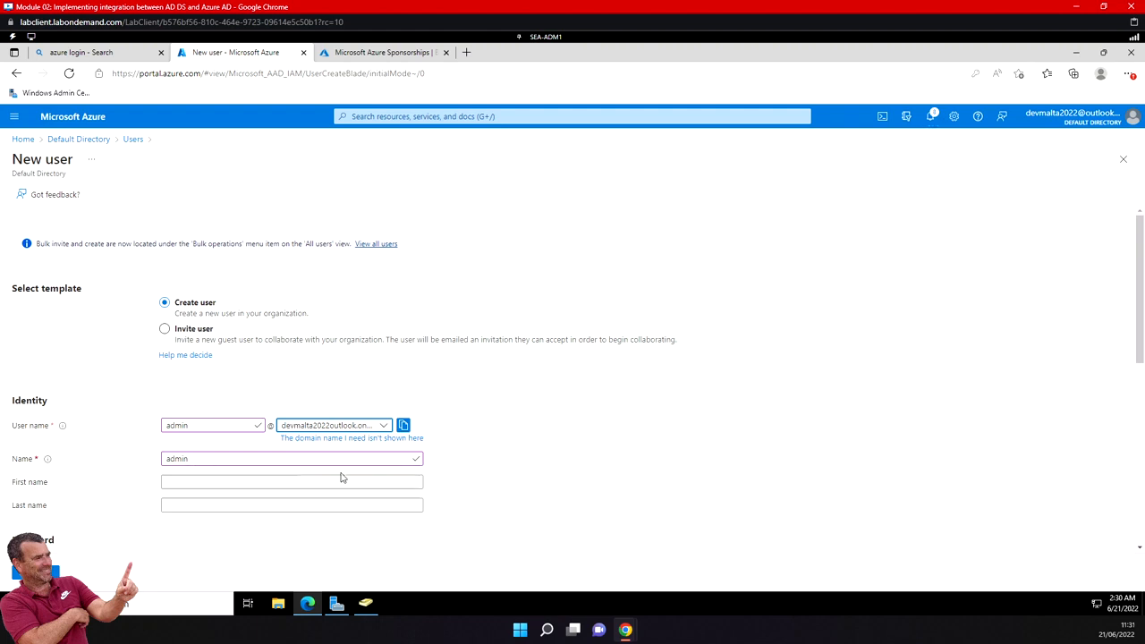
- Reveal the new user's auto-generated initial password, paste it into a new Notepad document, and hide the password again
{"action": "scroll", "coordinate": [164, 527], "scroll_direction": "down", "scroll_amount": 3}
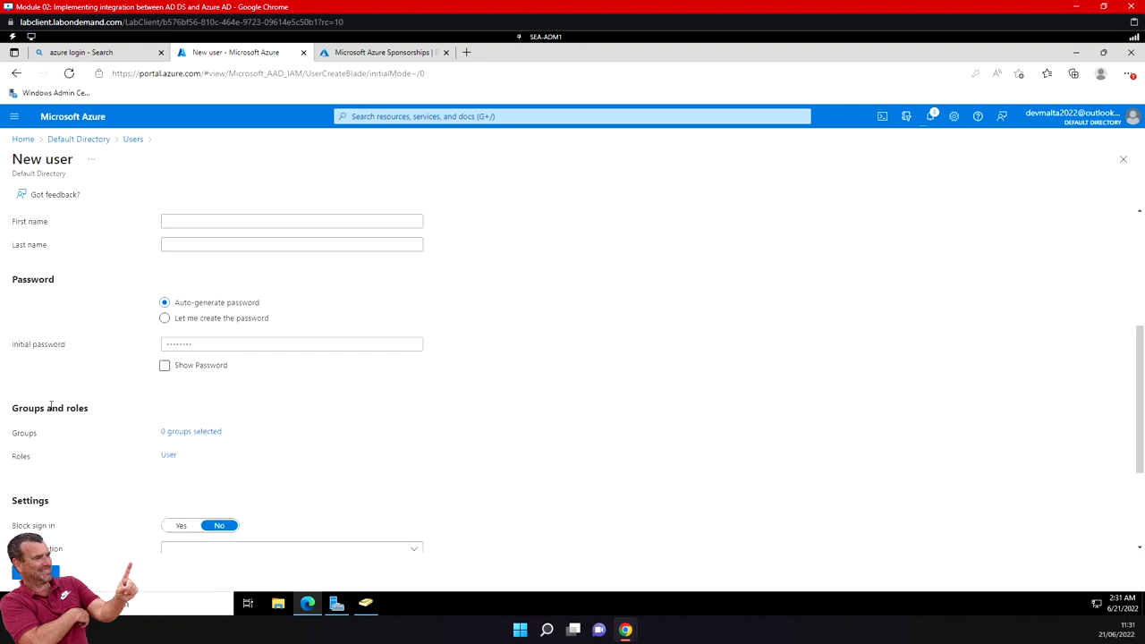
{"action": "left_click", "coordinate": [164, 367]}
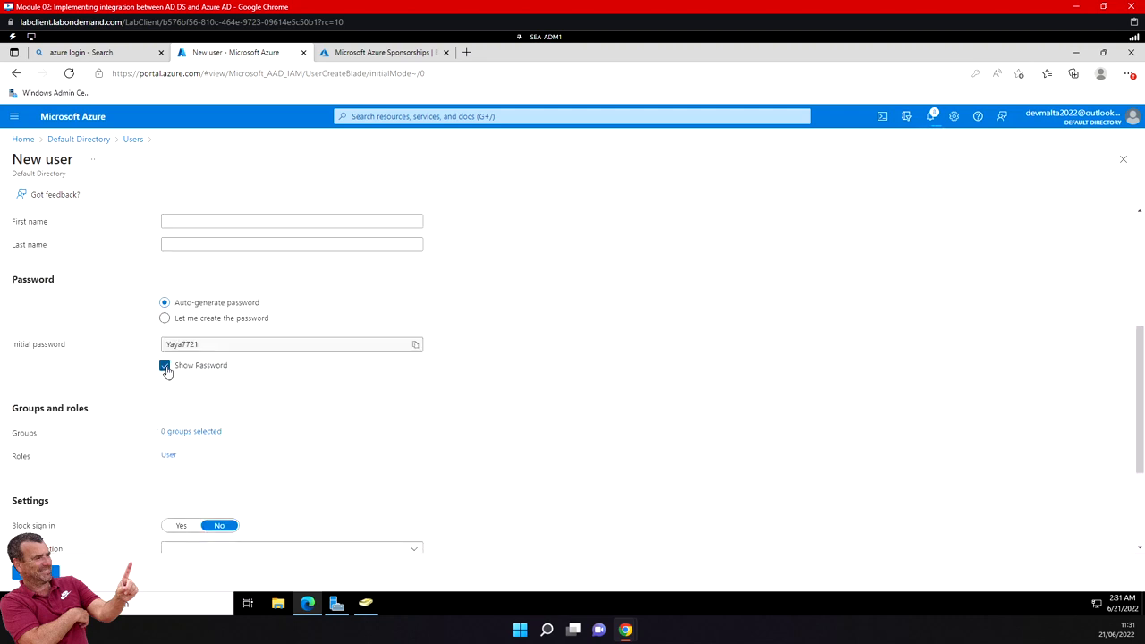
{"action": "double_click", "coordinate": [187, 347]}
{"action": "key", "text": "ctrl+c"}
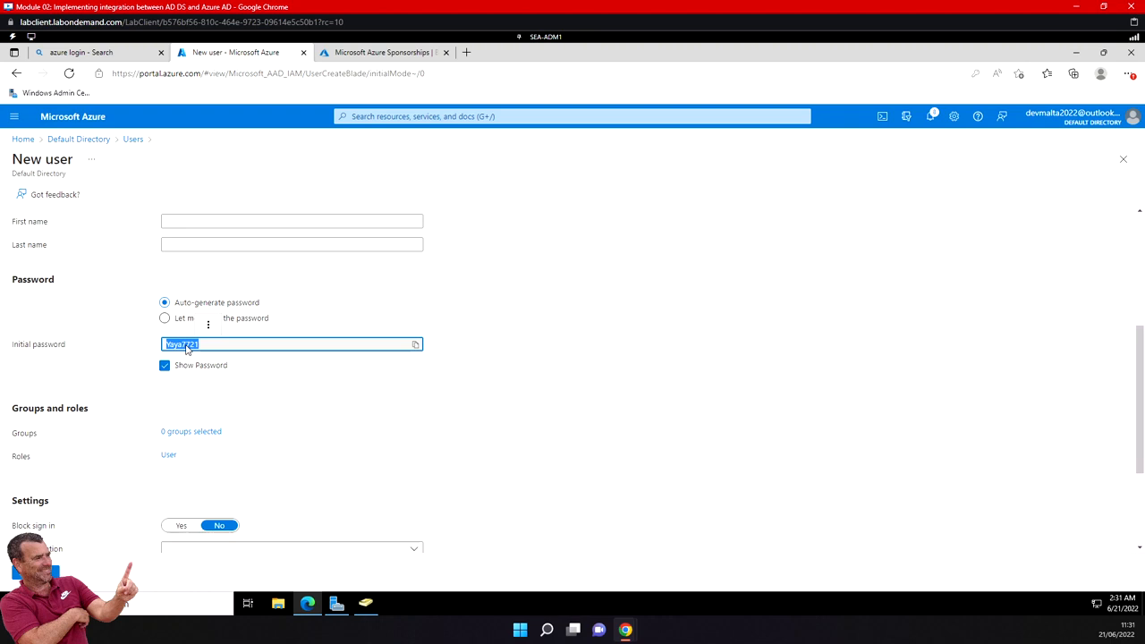
{"action": "left_click", "coordinate": [15, 604]}
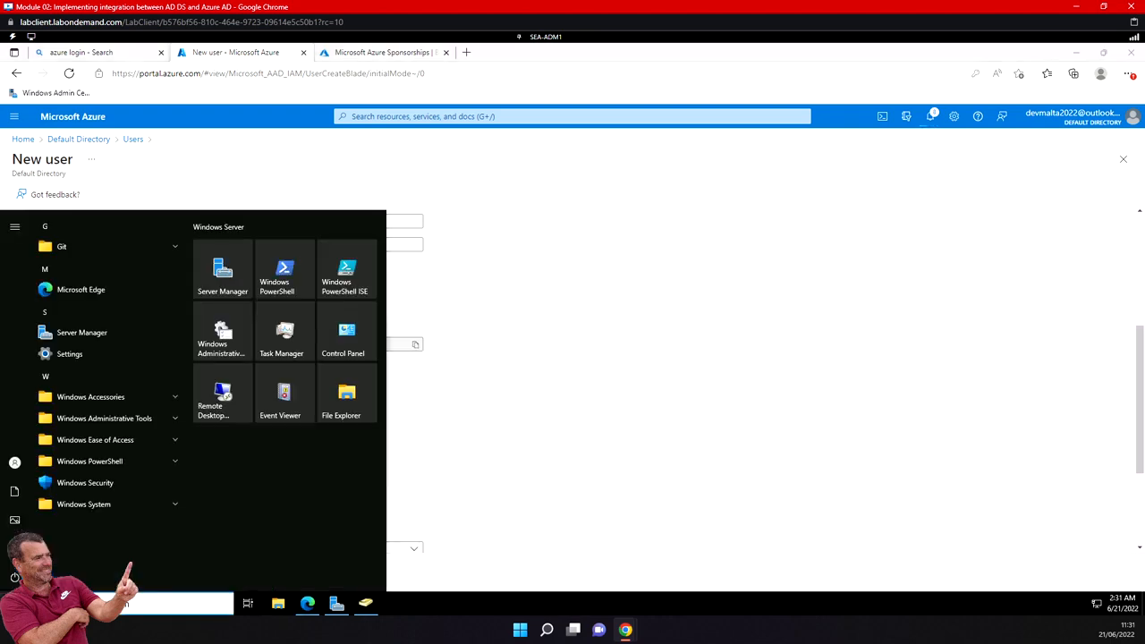
{"action": "type", "text": "note"}
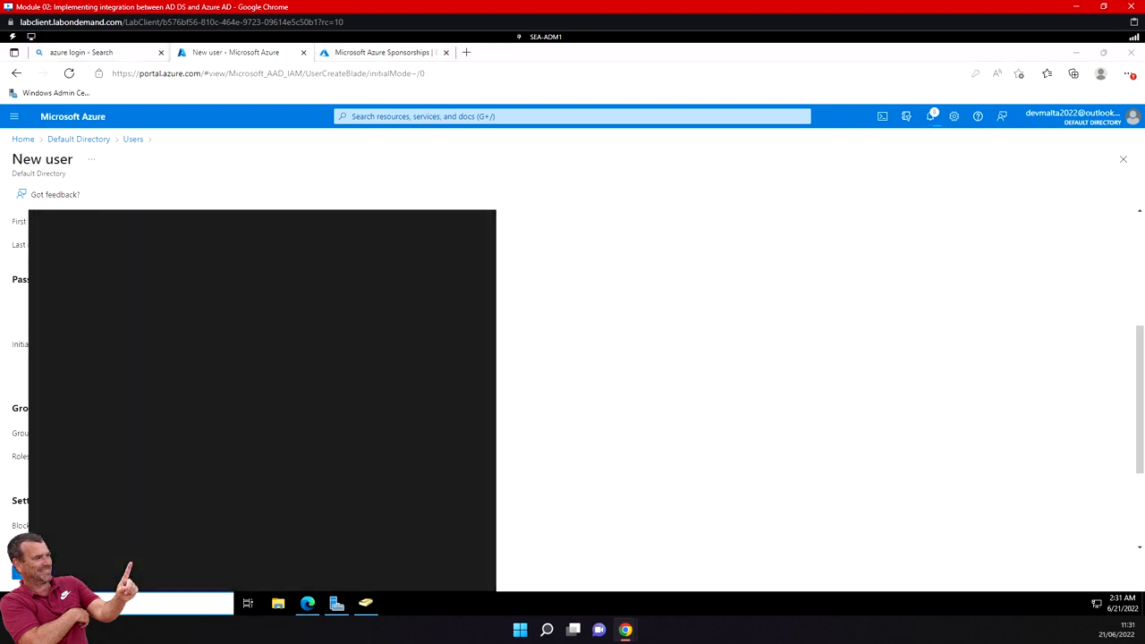
{"action": "left_click", "coordinate": [89, 284]}
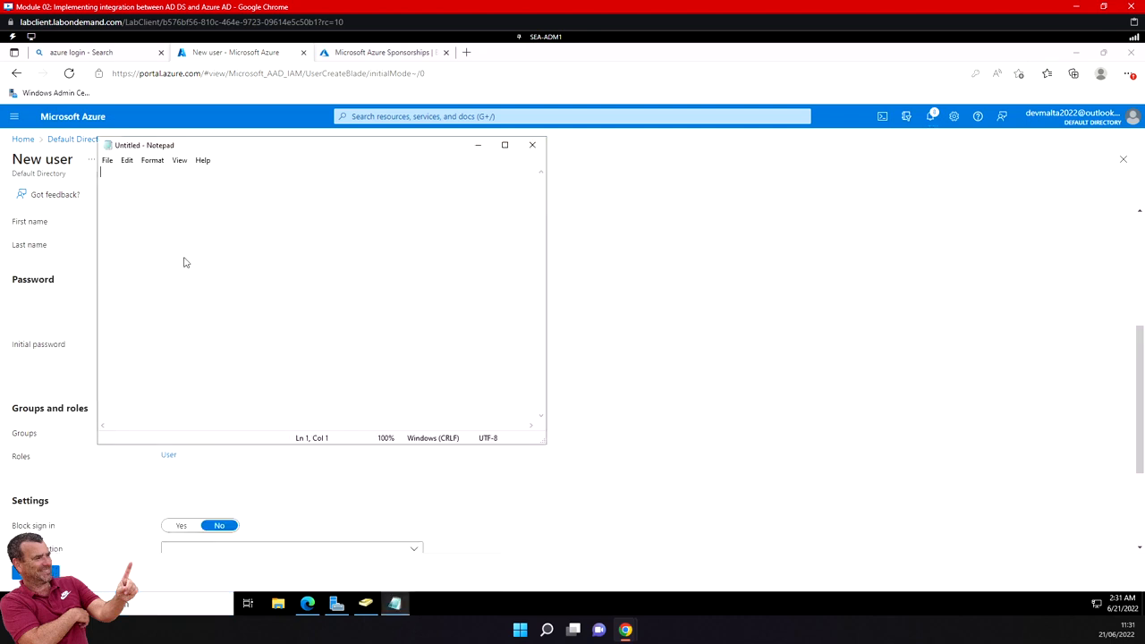
{"action": "key", "text": "ctrl+v"}
{"action": "left_click", "coordinate": [476, 146]}
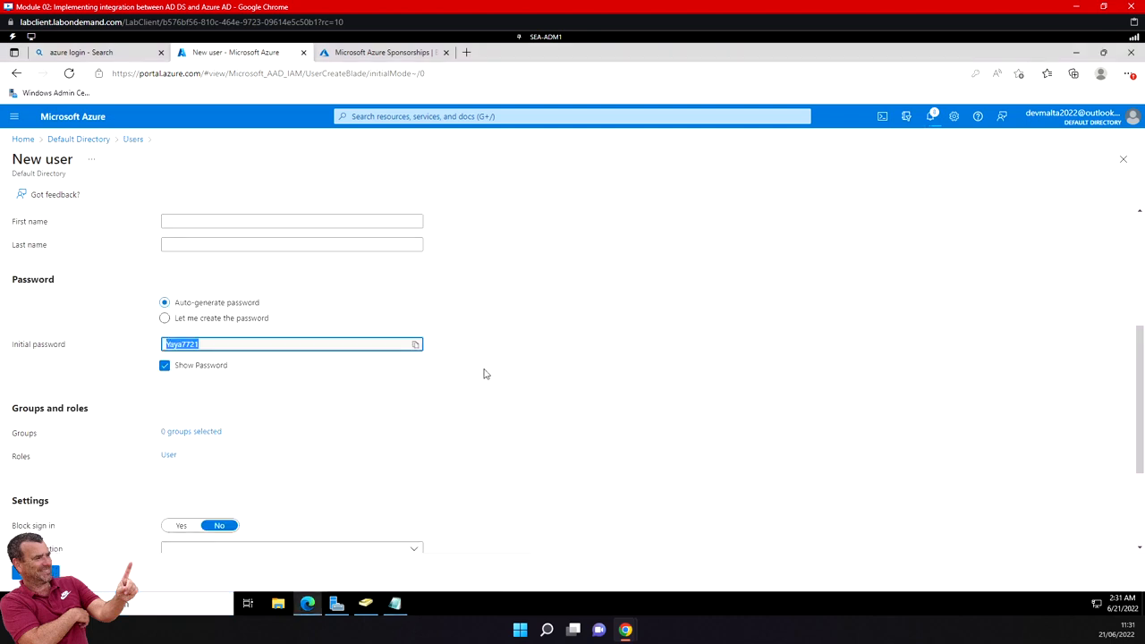
{"action": "left_click", "coordinate": [165, 367]}
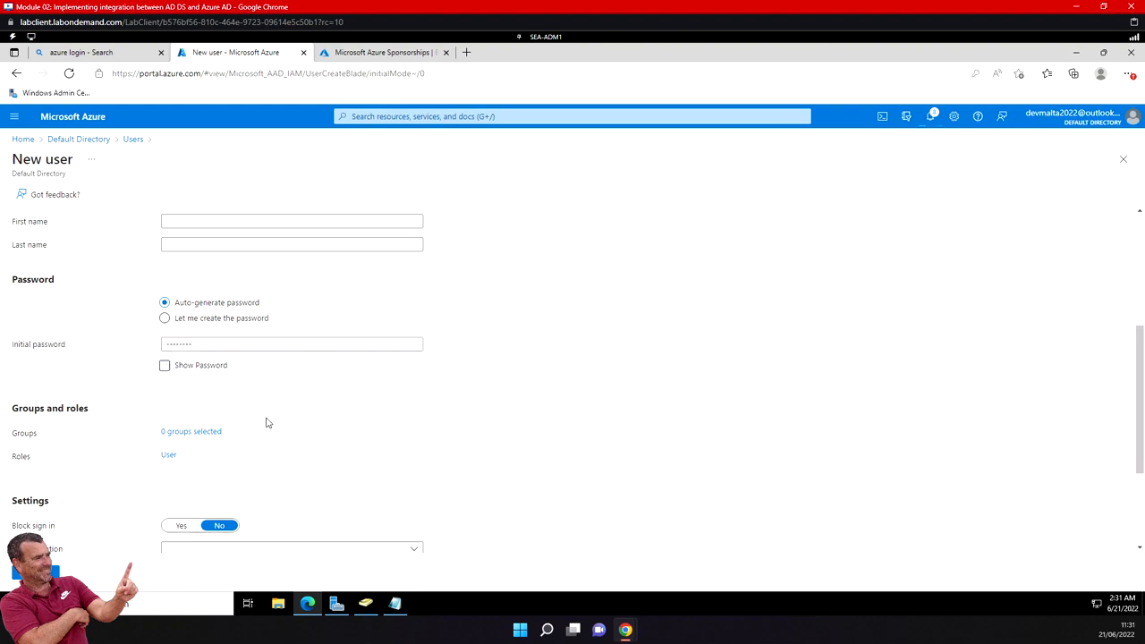
- Assign the Global administrator directory role to the new user
{"action": "scroll", "coordinate": [265, 422], "scroll_direction": "down", "scroll_amount": 1}
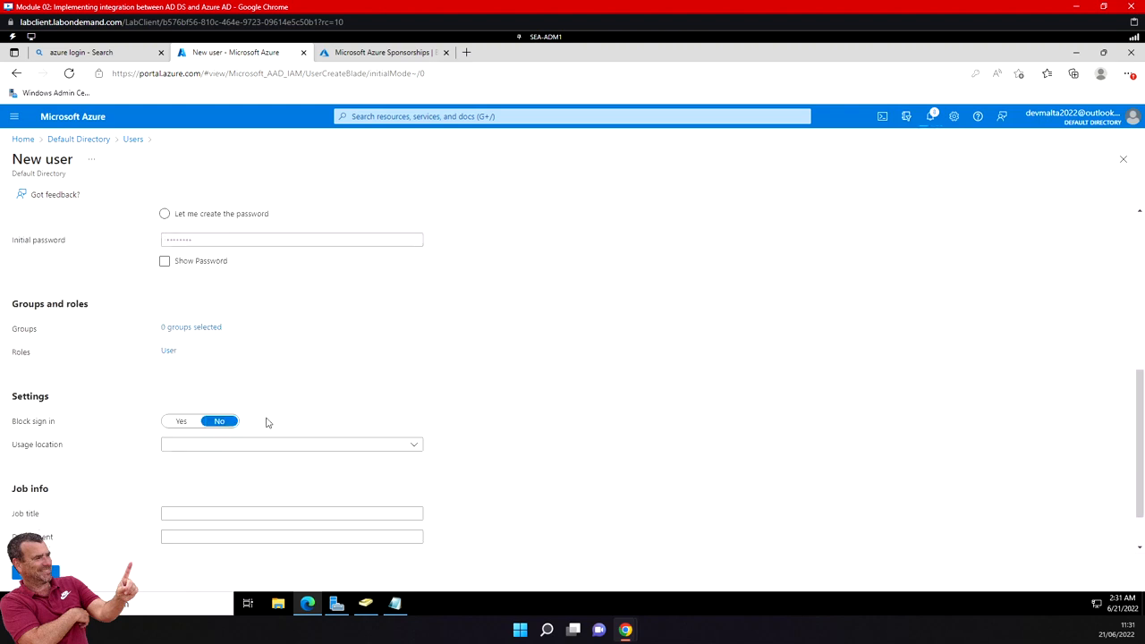
{"action": "left_click", "coordinate": [172, 351]}
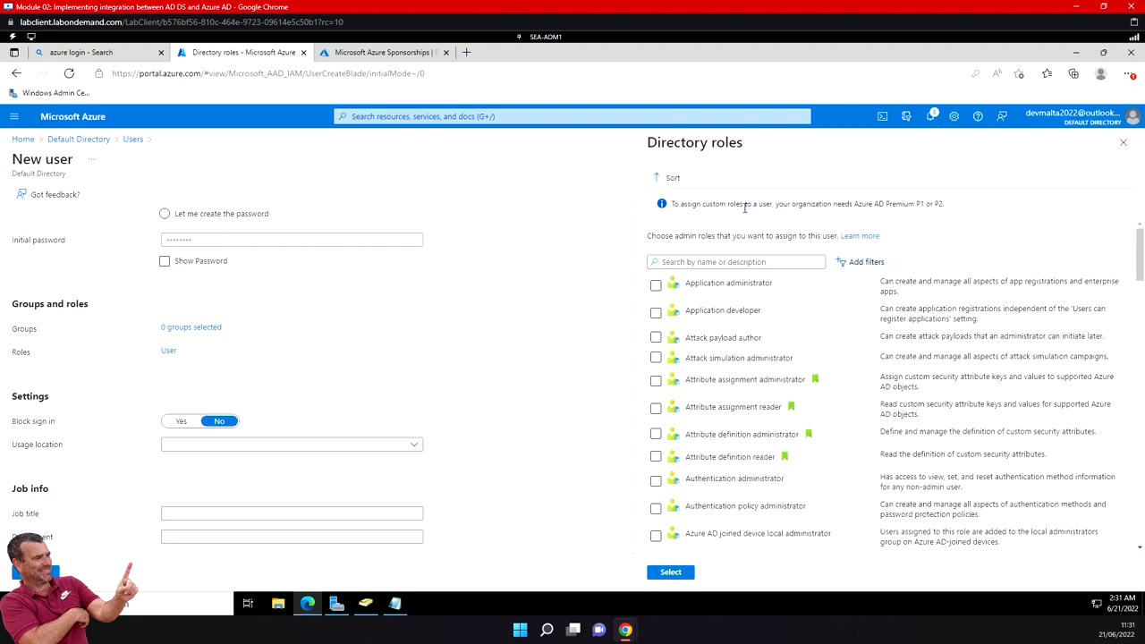
{"action": "left_click", "coordinate": [714, 261]}
{"action": "type", "text": "globa"}
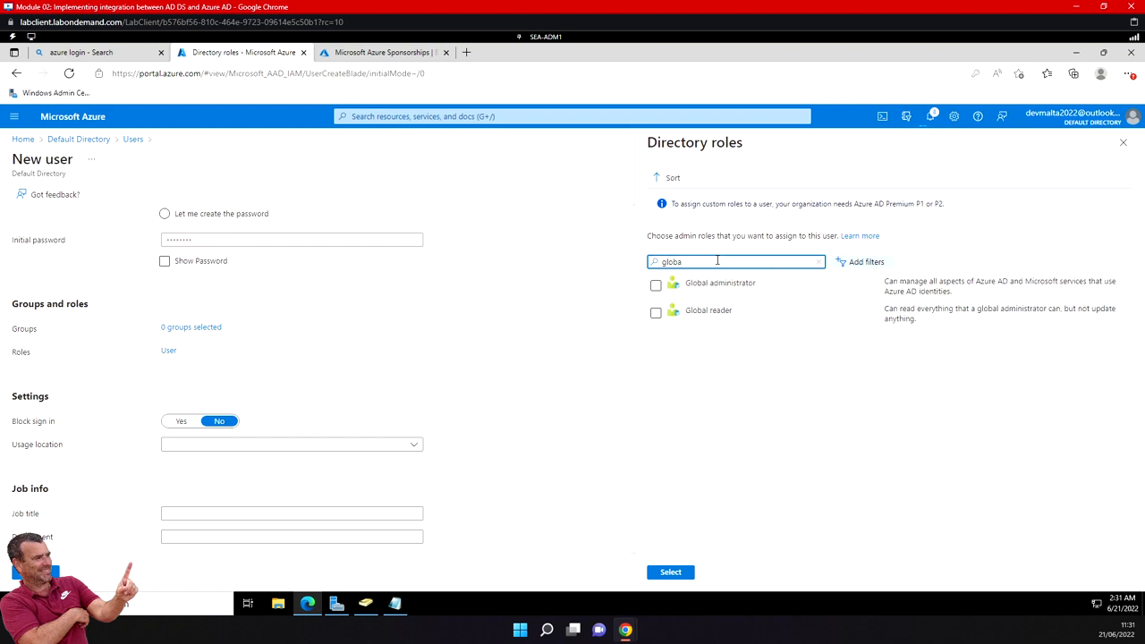
{"action": "left_click", "coordinate": [656, 285]}
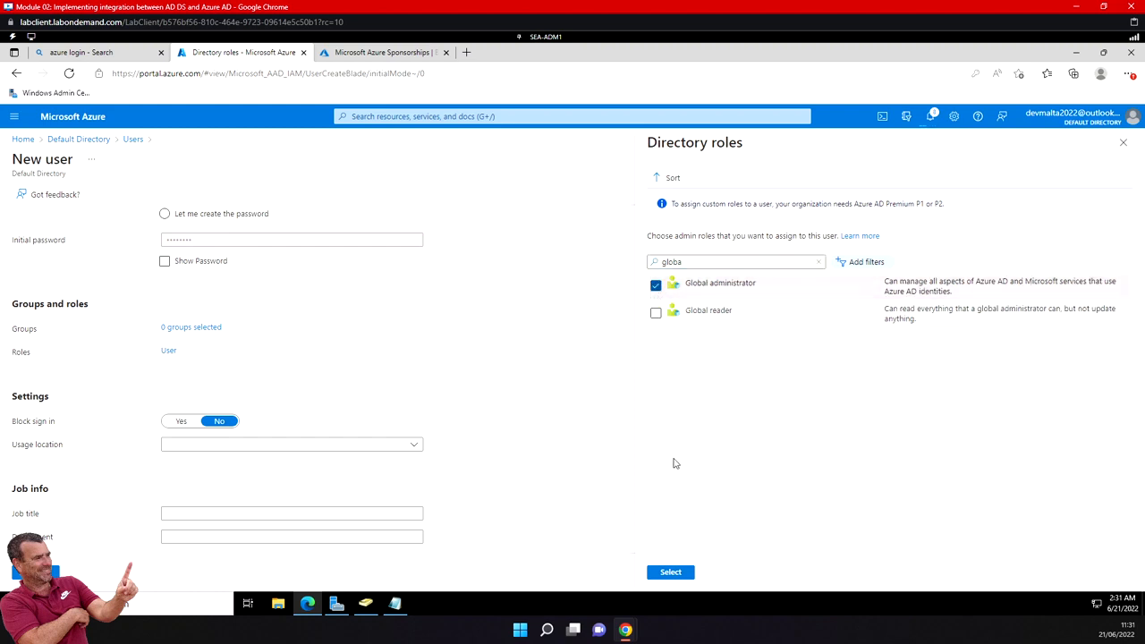
{"action": "left_click", "coordinate": [671, 572]}
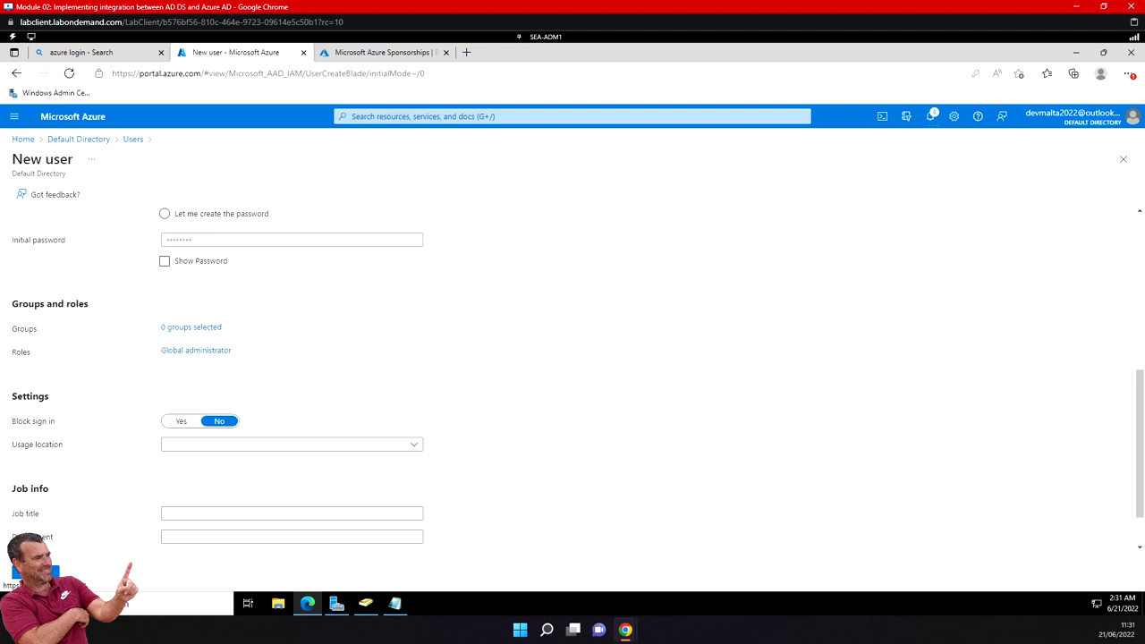
- Set the usage location to United States and create the user, declining the browser's offer to save the password
{"action": "left_click", "coordinate": [262, 449]}
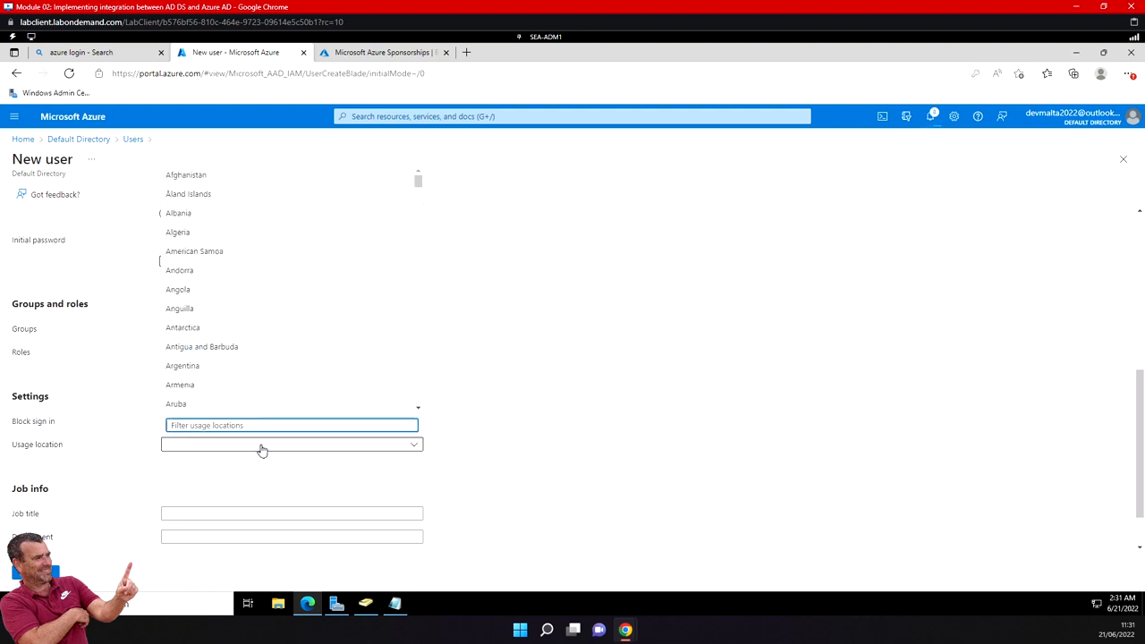
{"action": "left_click_drag", "start_coordinate": [418, 183], "coordinate": [425, 413]}
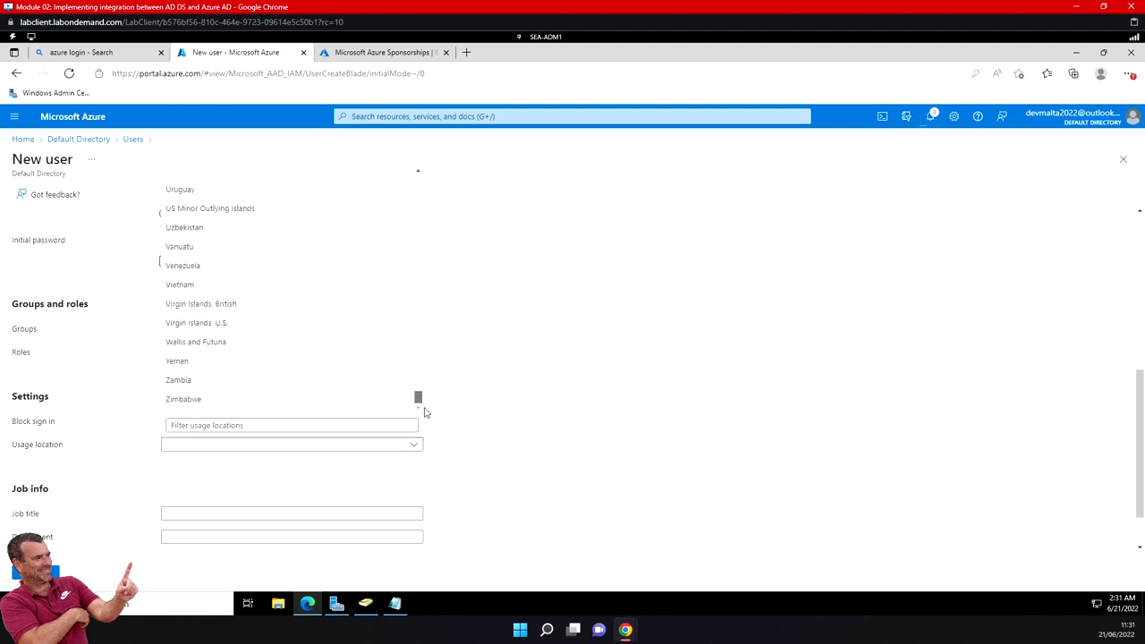
{"action": "left_click", "coordinate": [418, 172]}
{"action": "left_click", "coordinate": [418, 172]}
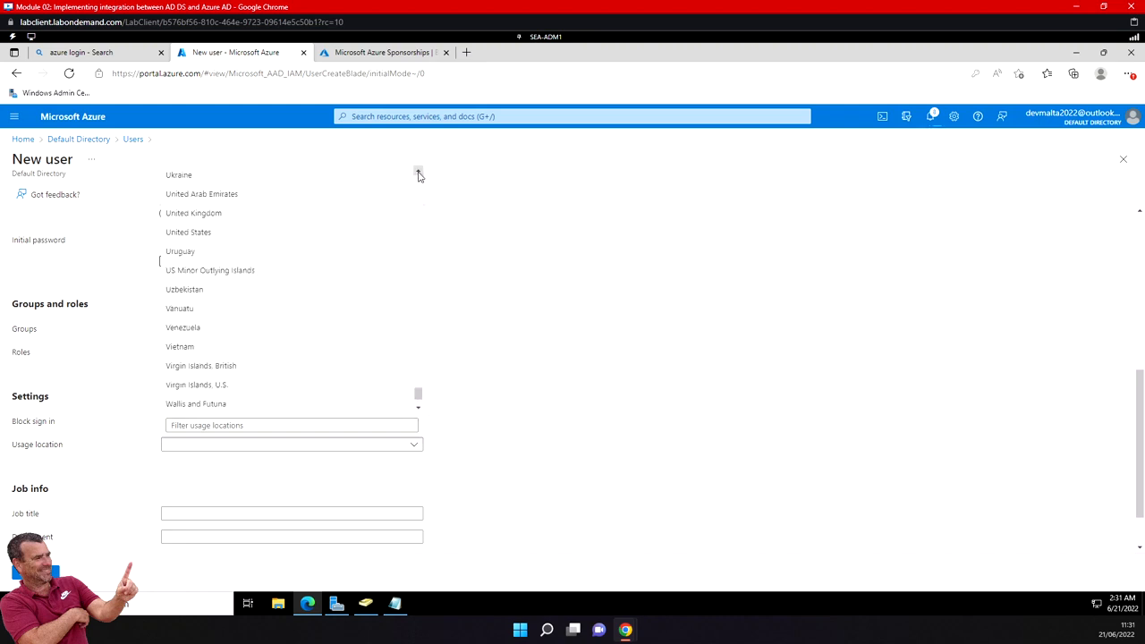
{"action": "left_click", "coordinate": [218, 235]}
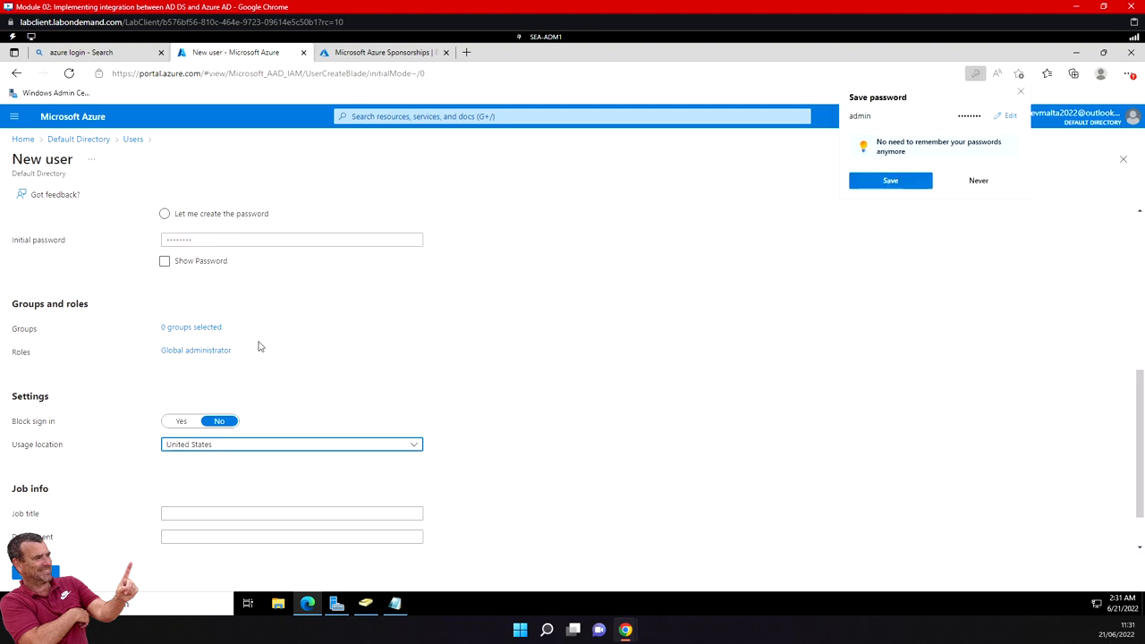
{"action": "scroll", "coordinate": [257, 347], "scroll_direction": "down", "scroll_amount": 1}
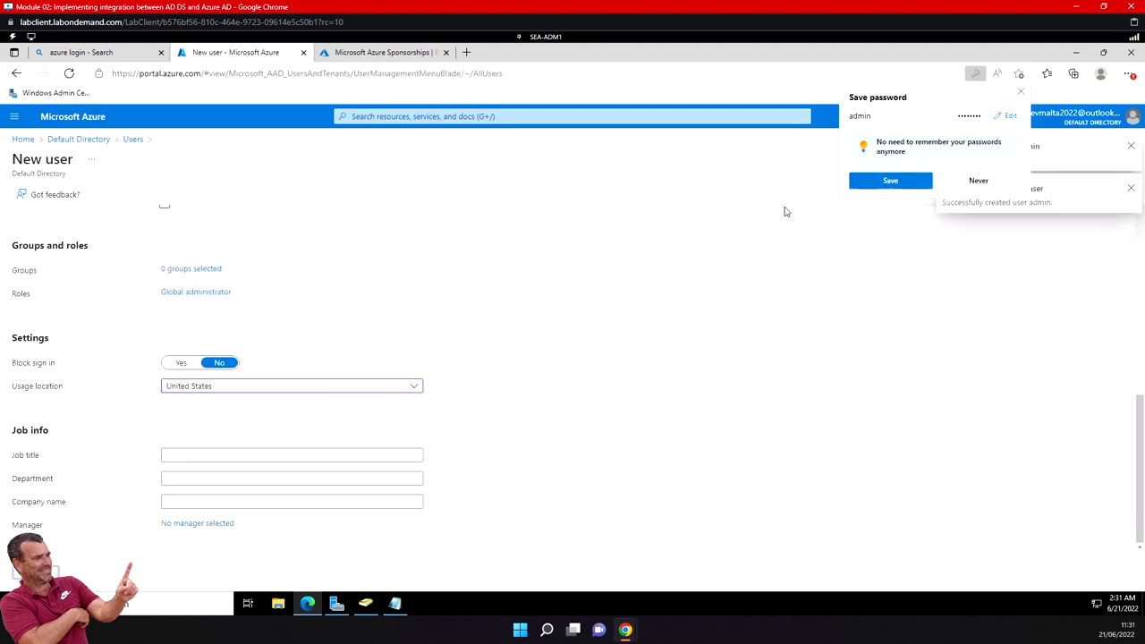
{"action": "left_click", "coordinate": [979, 180]}
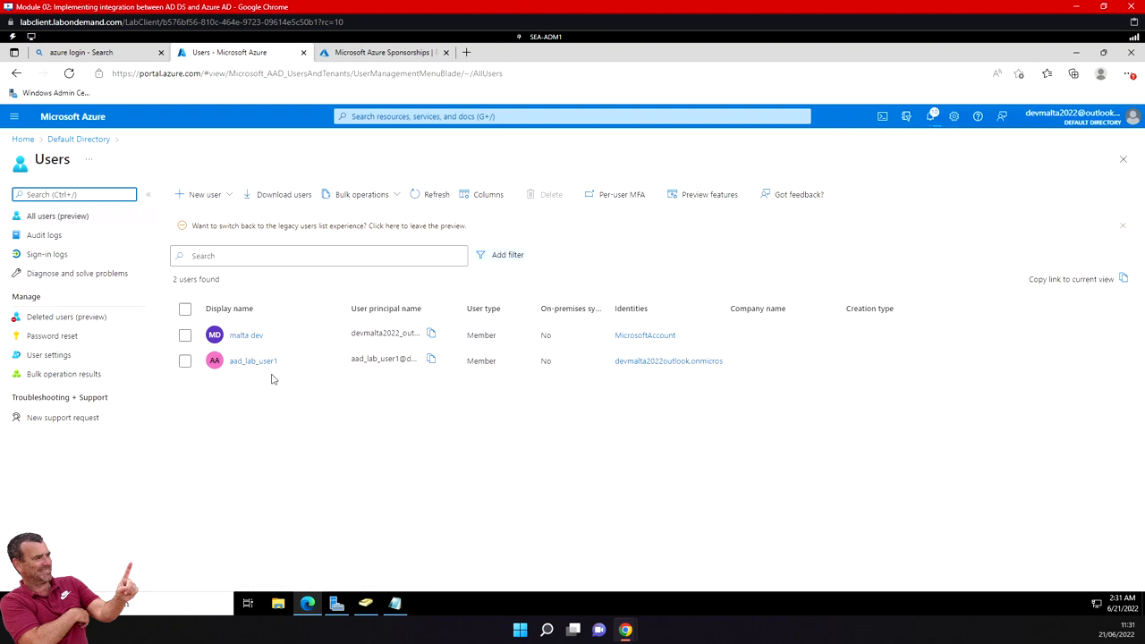
- Refresh the directory's users list to load the newly created admin account
{"action": "left_click", "coordinate": [438, 197]}
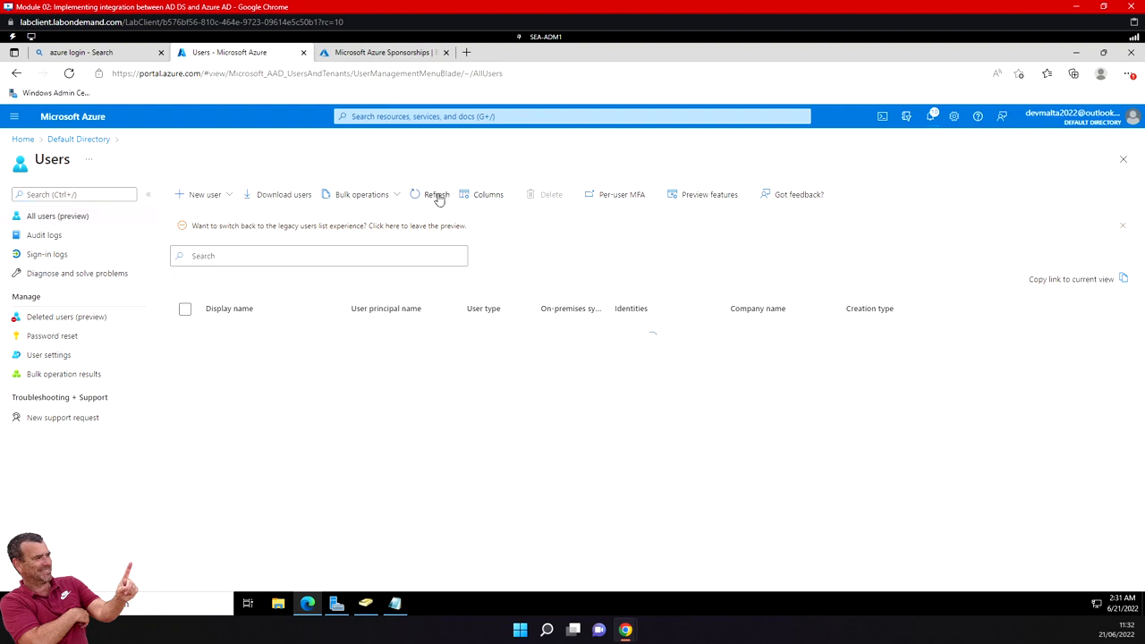
{"action": "left_click", "coordinate": [439, 198]}
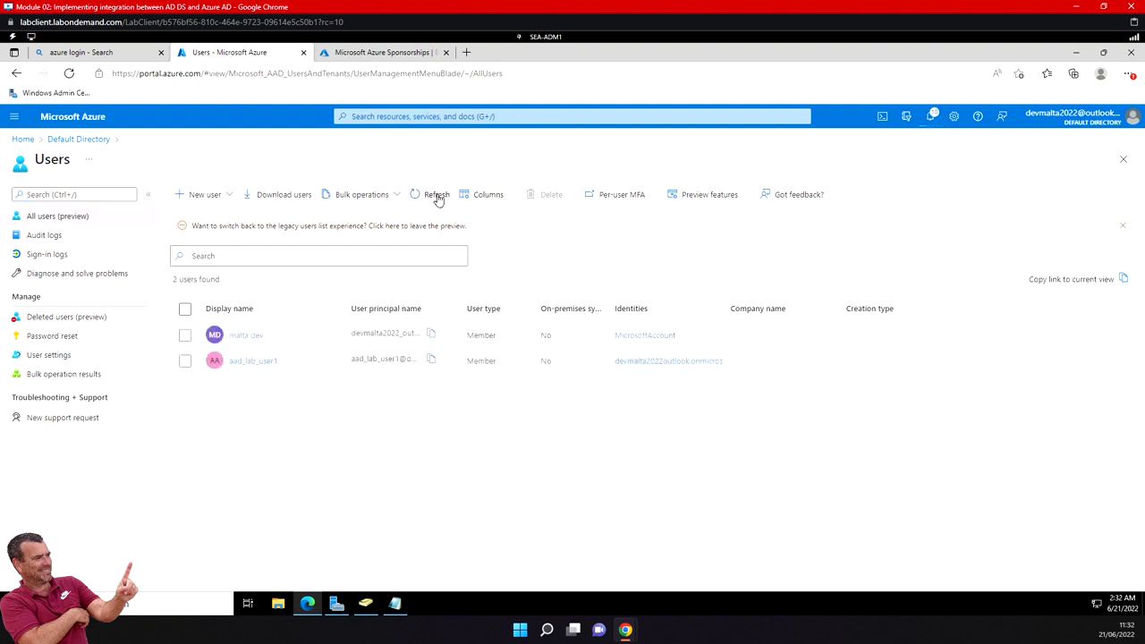
{"action": "left_click", "coordinate": [438, 198]}
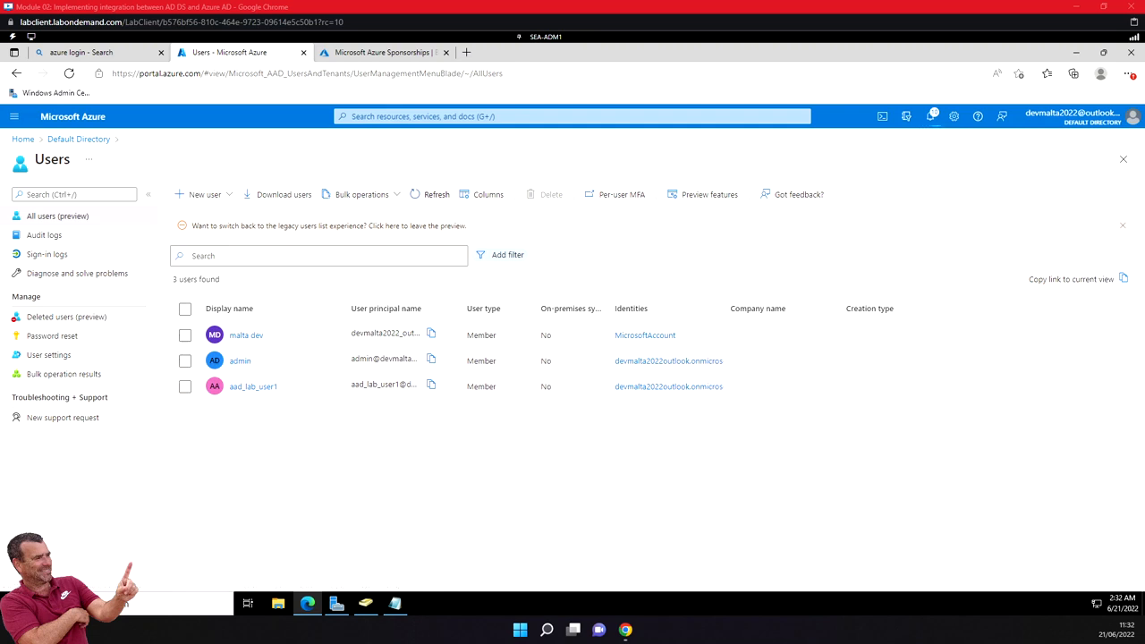
- Copy the user principal name from the admin user's overview into the Notepad document below the saved password
{"action": "left_click", "coordinate": [240, 361]}
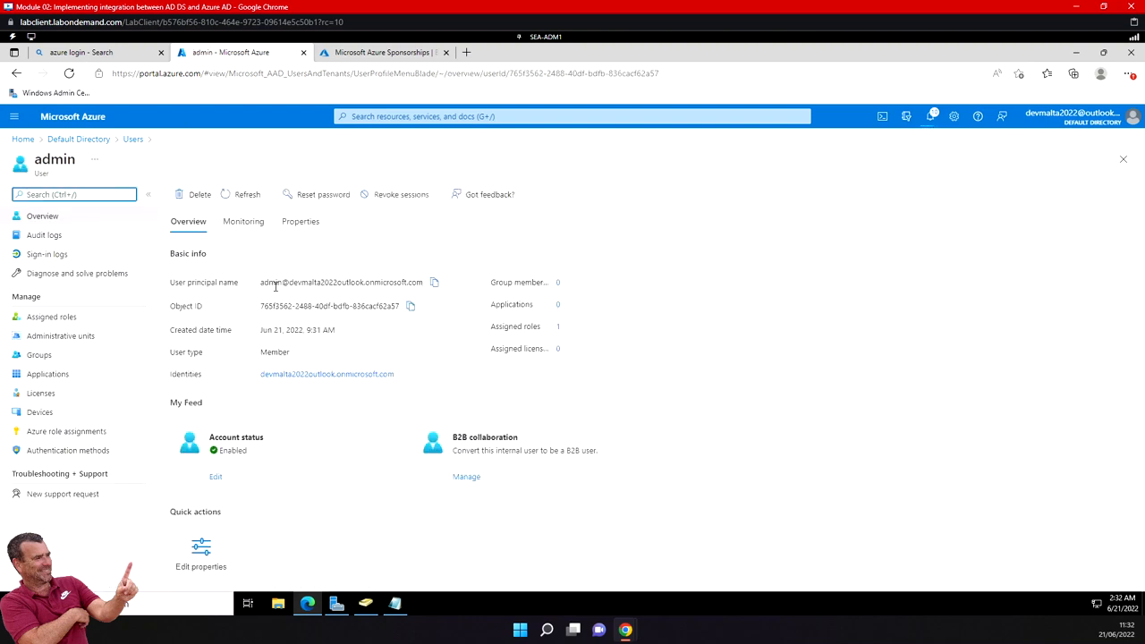
{"action": "left_click_drag", "start_coordinate": [261, 283], "coordinate": [405, 281]}
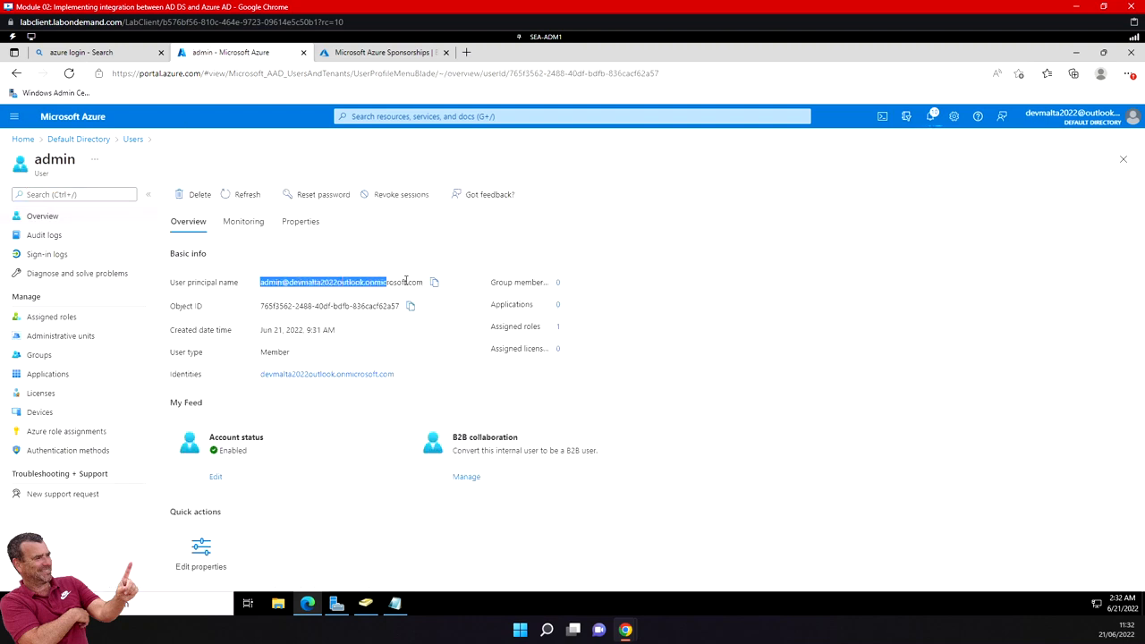
{"action": "left_click", "coordinate": [394, 604]}
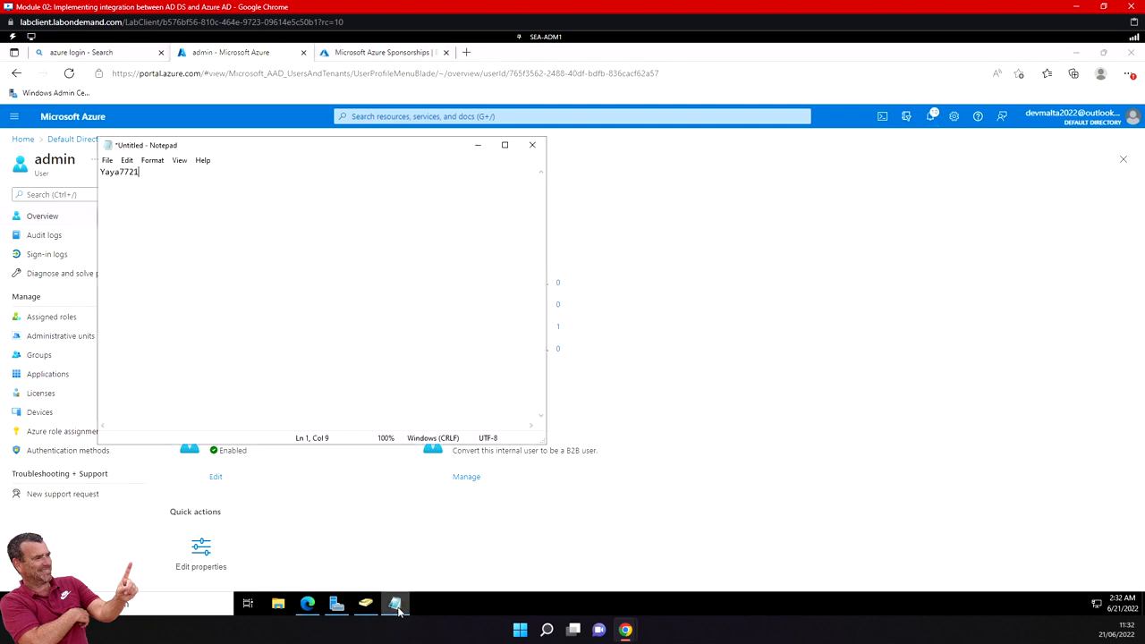
{"action": "key", "text": "ctrl+v"}
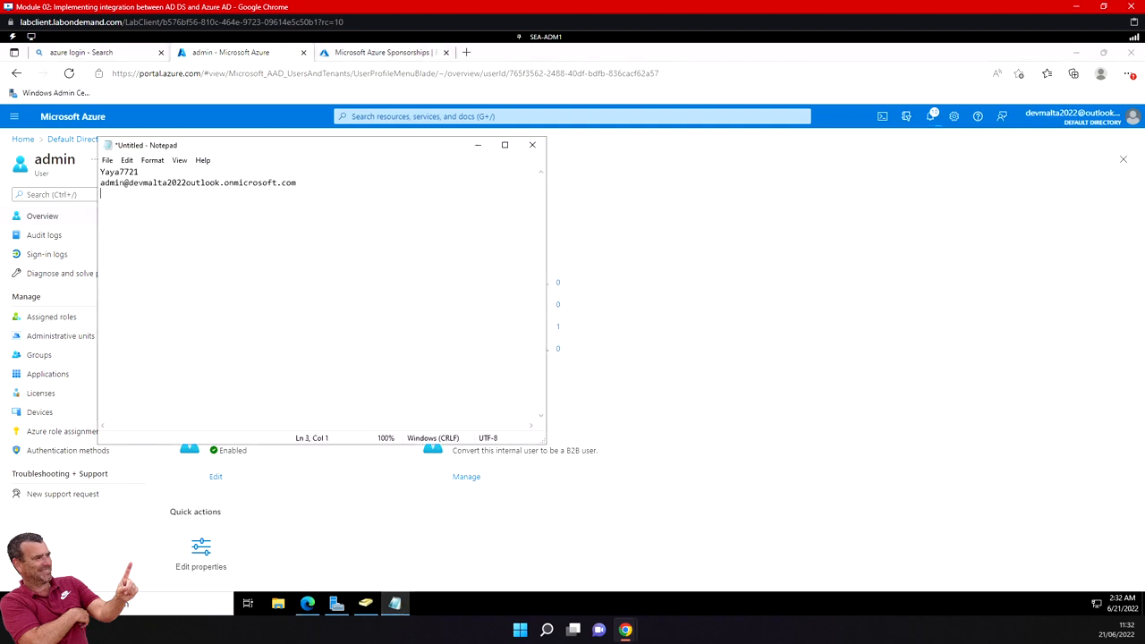
- Return to the Azure portal and sign out of the current account
{"action": "left_click", "coordinate": [1133, 118]}
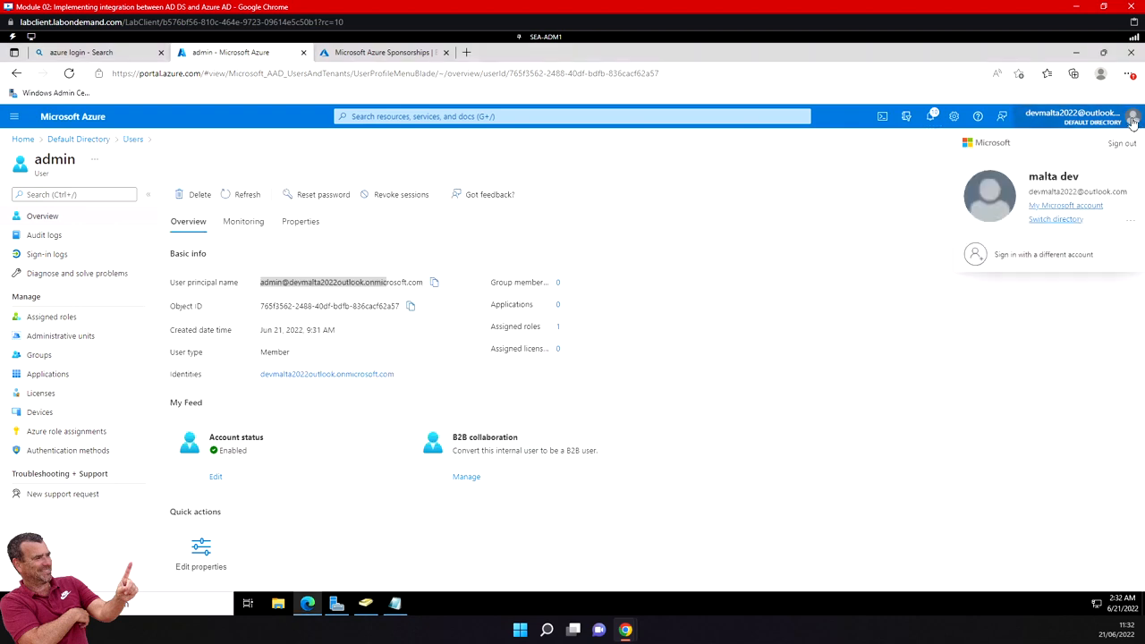
{"action": "left_click", "coordinate": [1122, 143]}
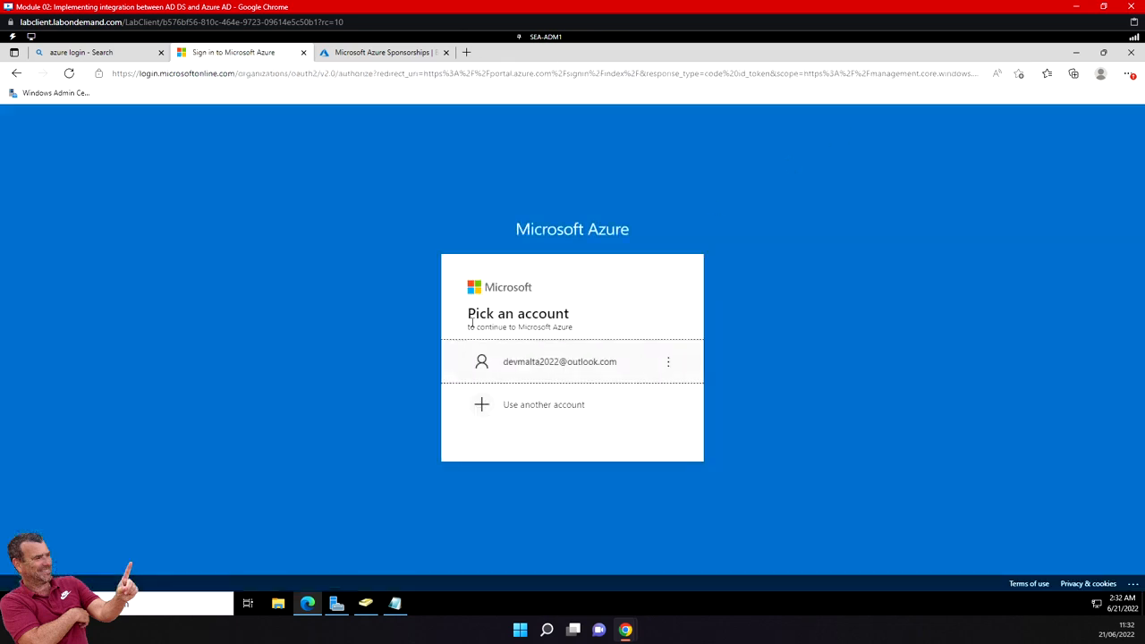
- Choose to sign in with another account and submit the admin user principal name copied from the Notepad document
{"action": "left_click", "coordinate": [549, 404]}
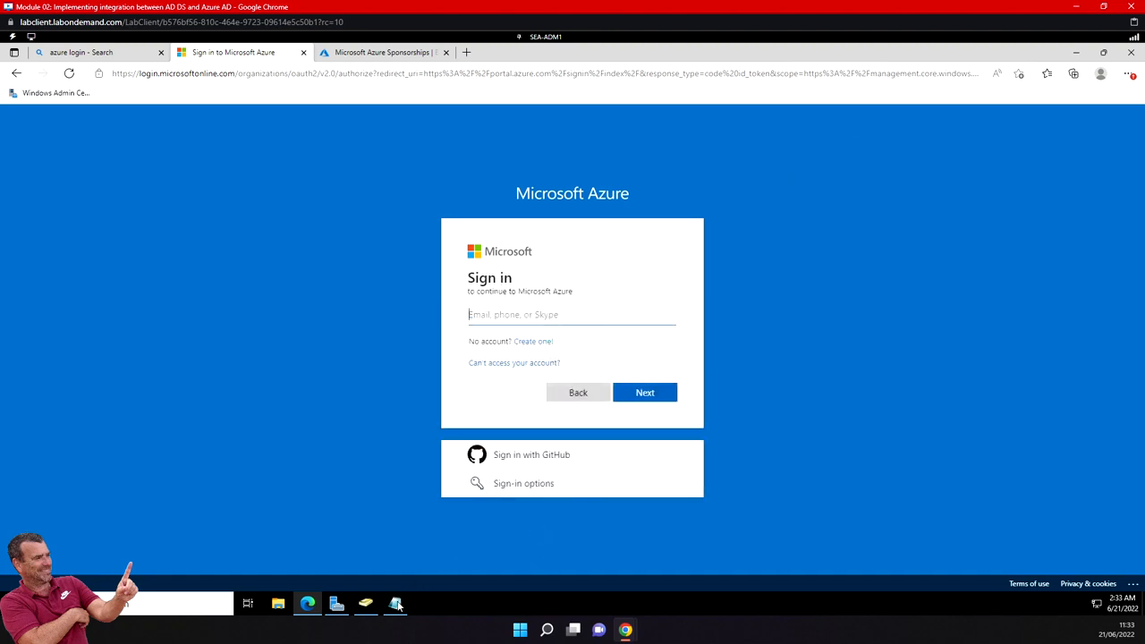
{"action": "left_click", "coordinate": [395, 603]}
{"action": "left_click_drag", "start_coordinate": [309, 184], "coordinate": [92, 182]}
{"action": "key", "text": "ctrl+c"}
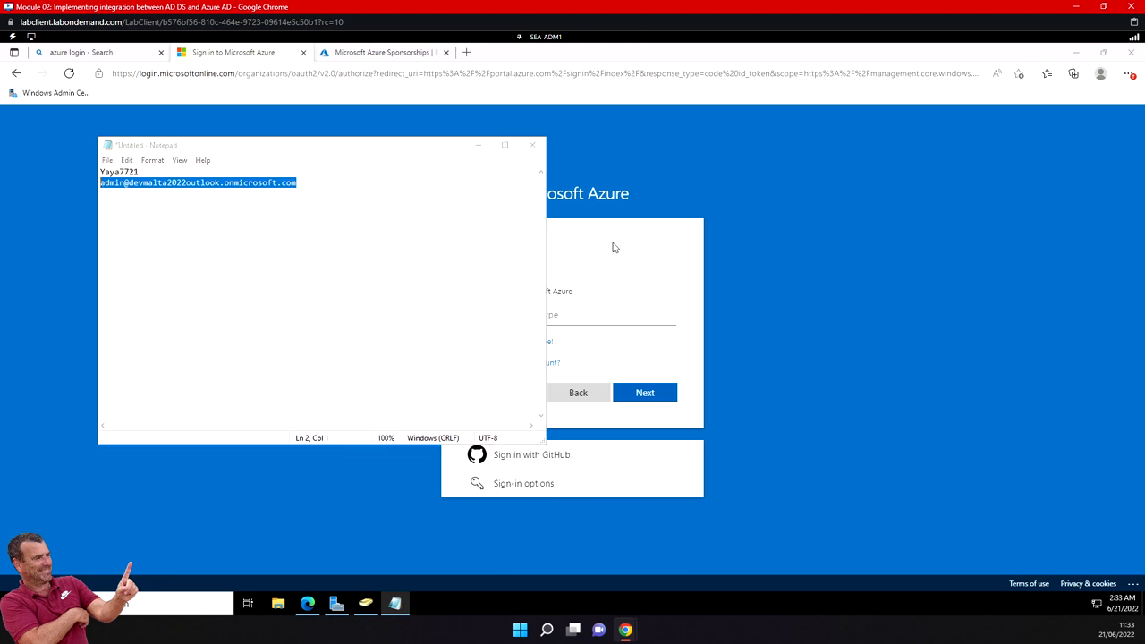
{"action": "left_click", "coordinate": [573, 315]}
{"action": "key", "text": "ctrl+v"}
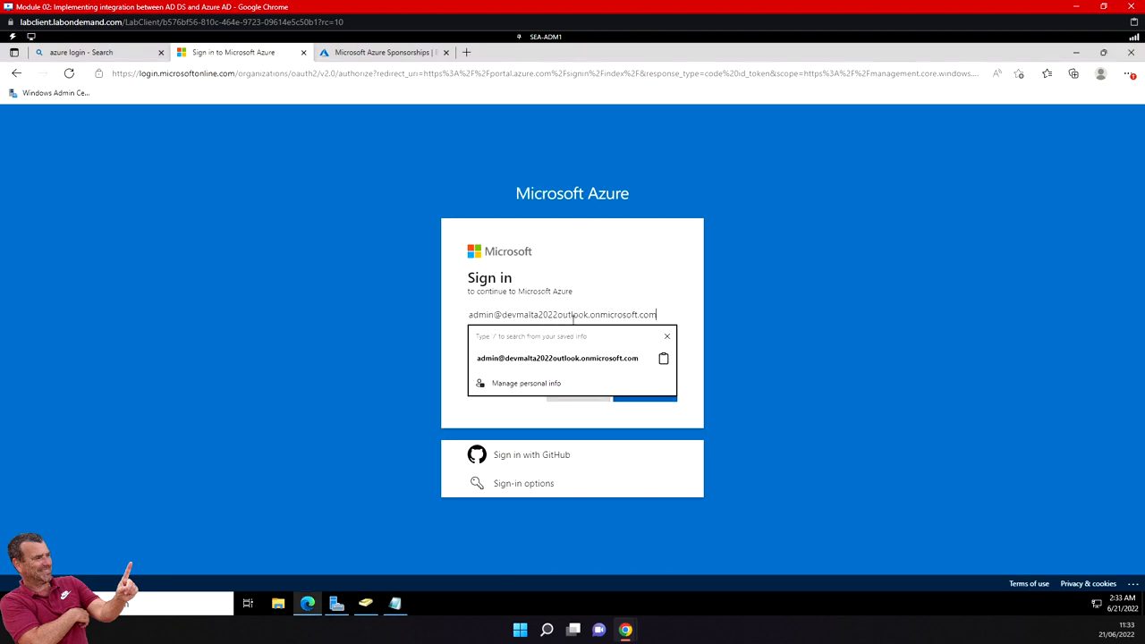
{"action": "left_click", "coordinate": [651, 359]}
{"action": "left_click", "coordinate": [661, 400]}
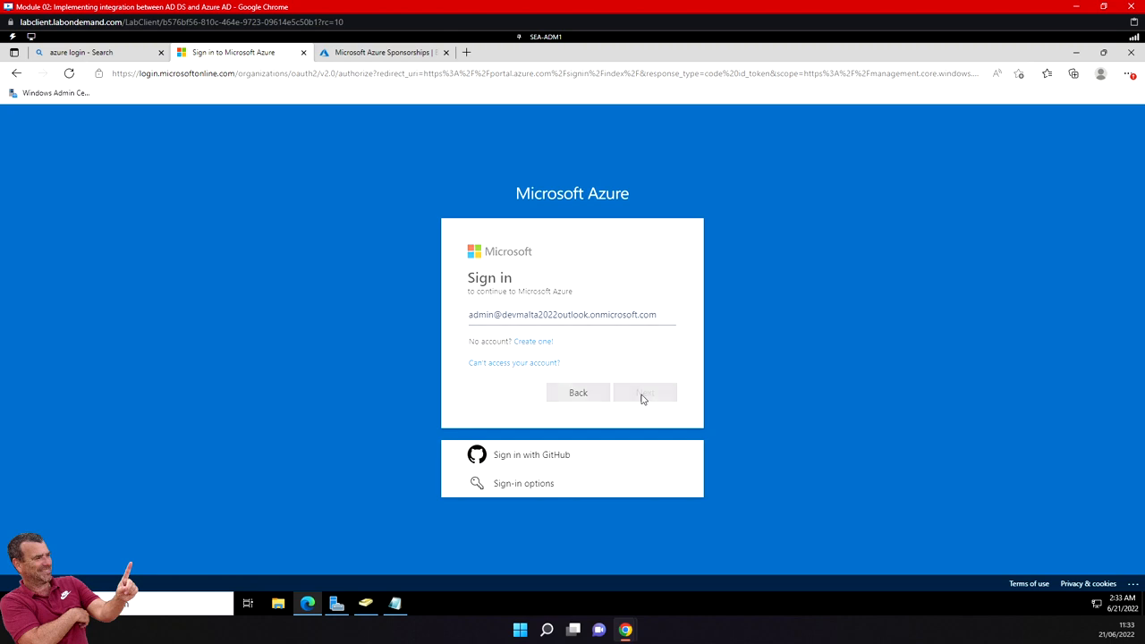
- Copy the admin account's temporary password from Notepad into the password field and sign in
{"action": "key", "text": "alt+Tab"}
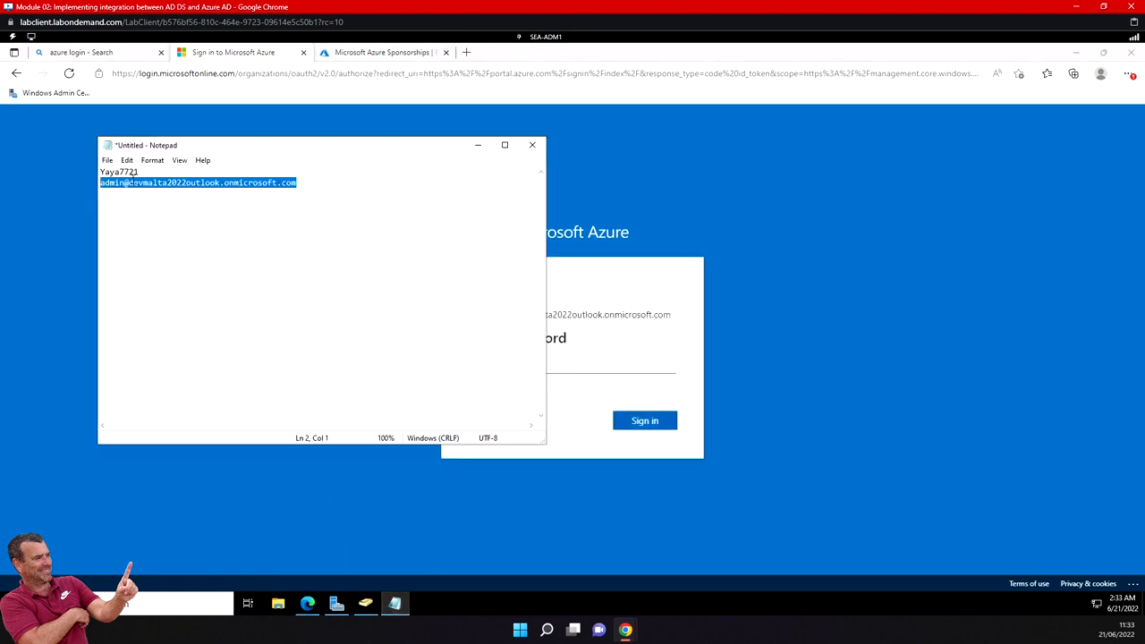
{"action": "double_click", "coordinate": [134, 171]}
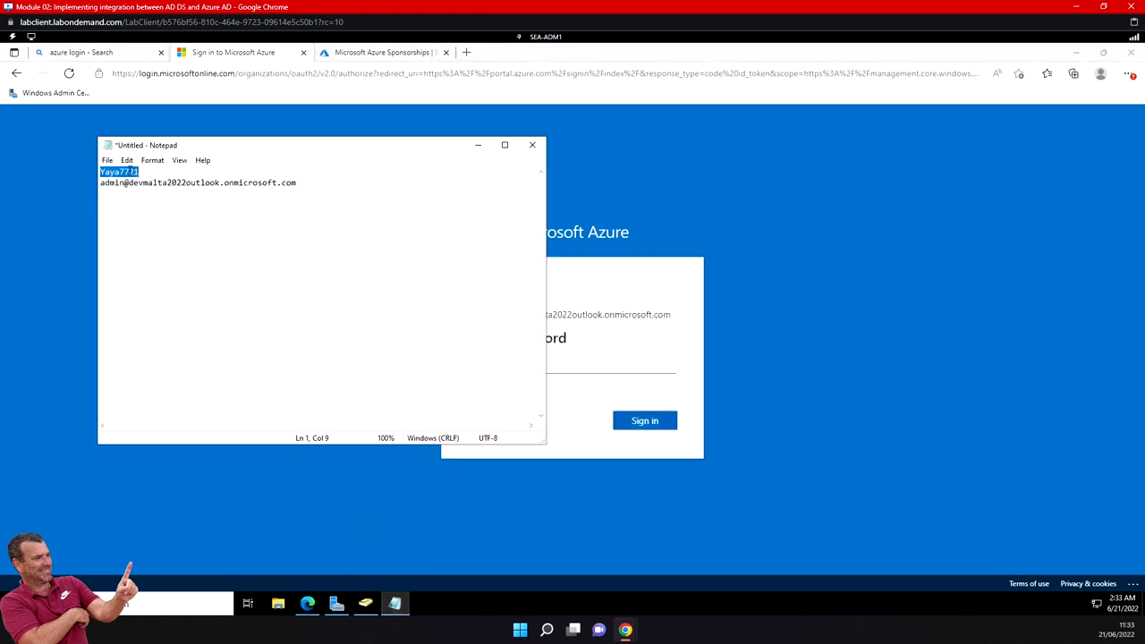
{"action": "left_click", "coordinate": [565, 370]}
{"action": "key", "text": "ctrl+v"}
{"action": "left_click", "coordinate": [637, 423]}
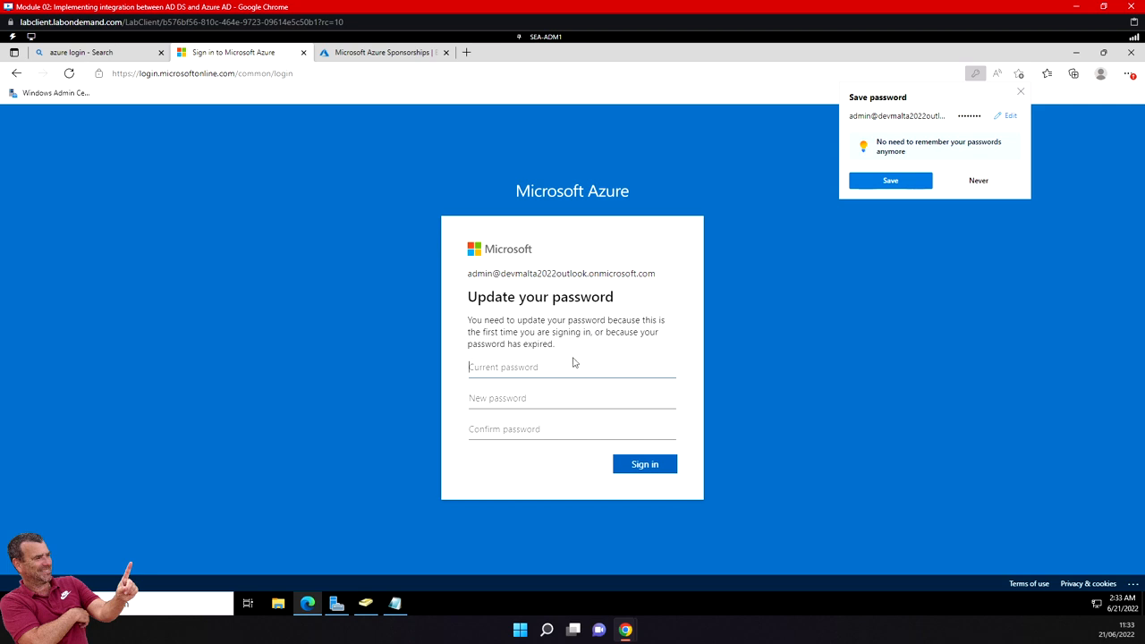
- Update the admin account's password by pasting the current password from Notepad, entering and confirming a new password, and submitting the form
{"action": "left_click", "coordinate": [395, 604]}
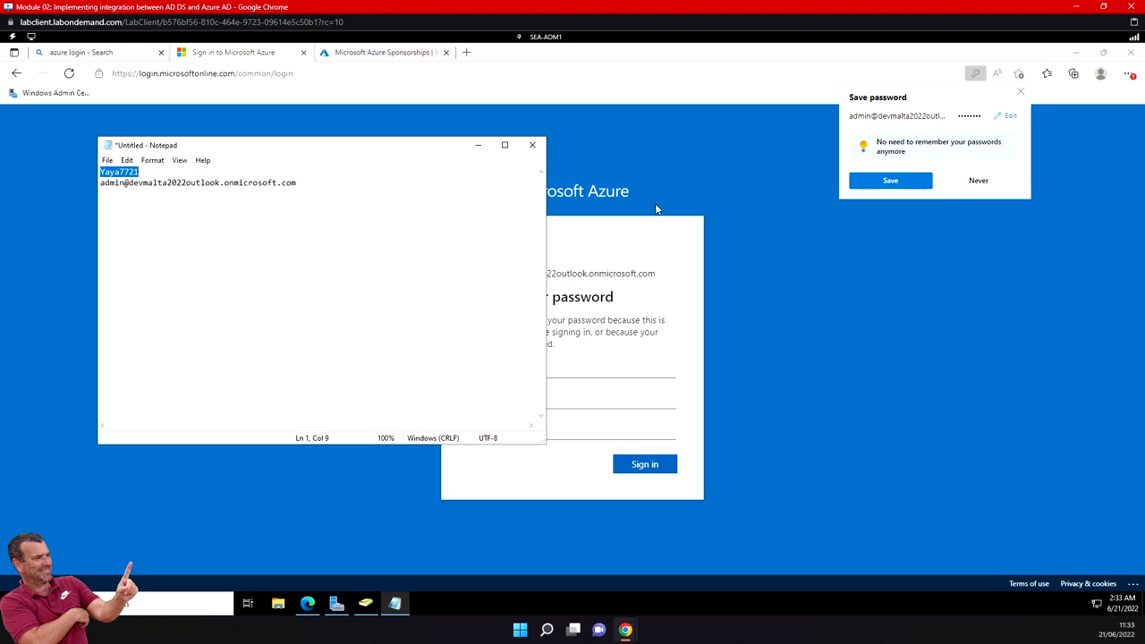
{"action": "left_click", "coordinate": [537, 370]}
{"action": "key", "text": "ctrl+v"}
{"action": "left_click", "coordinate": [519, 401]}
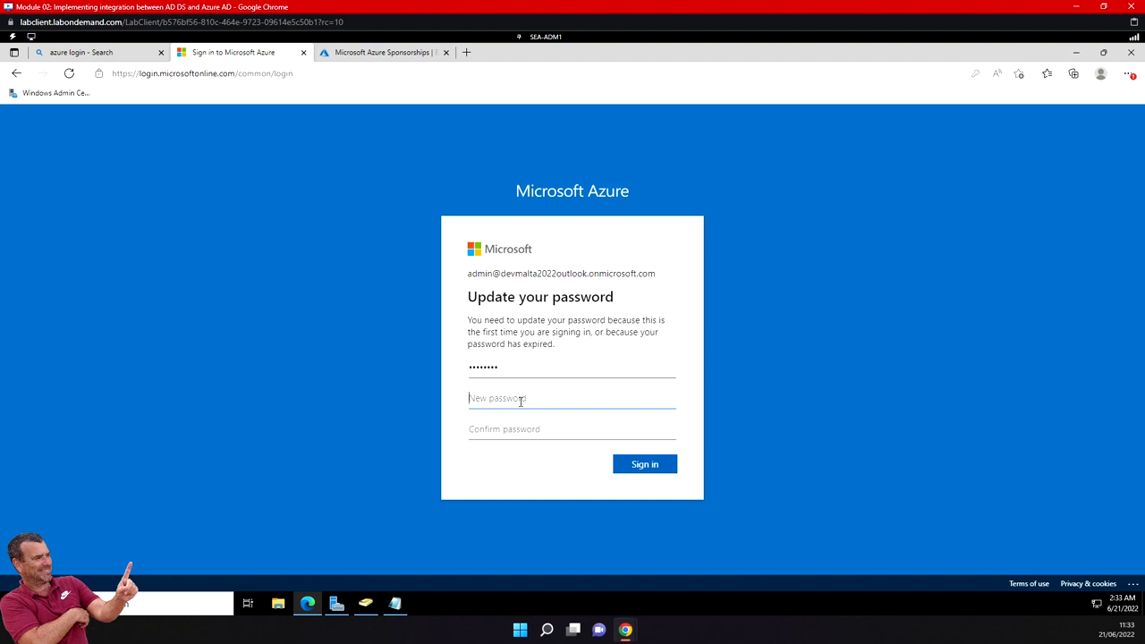
{"action": "type", "text": "P•••••••••••••"}
{"action": "key", "text": "Tab"}
{"action": "type", "text": "•••••••••"}
{"action": "left_click", "coordinate": [653, 465]}
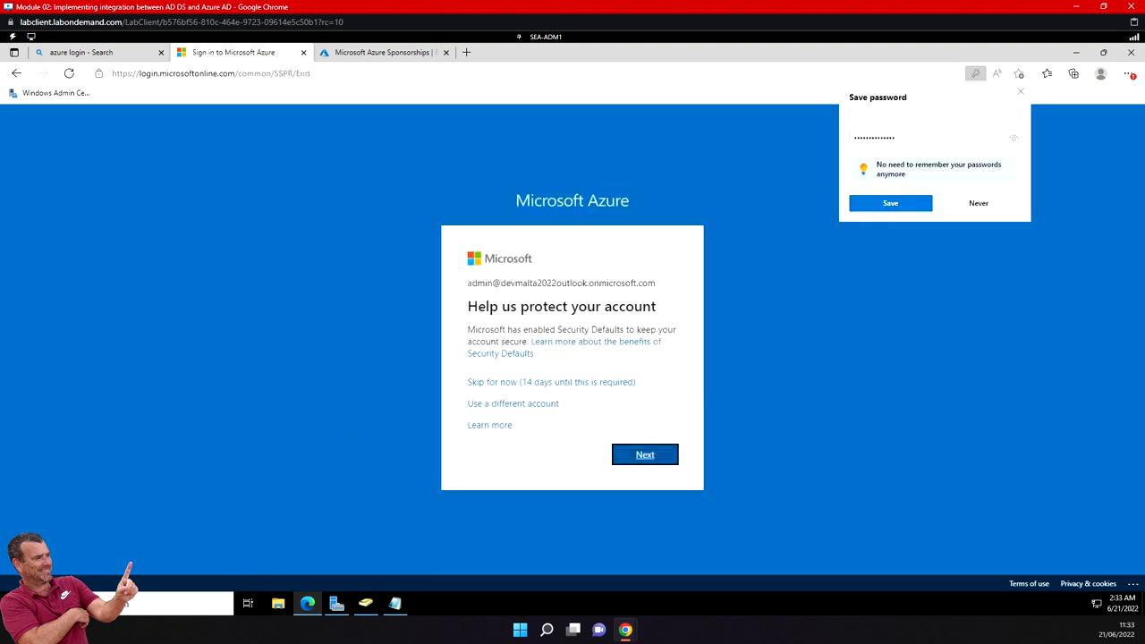
- Skip the account protection setup for now, and decline both the Azure welcome tour and the browser's offer to save the password
{"action": "left_click", "coordinate": [525, 385]}
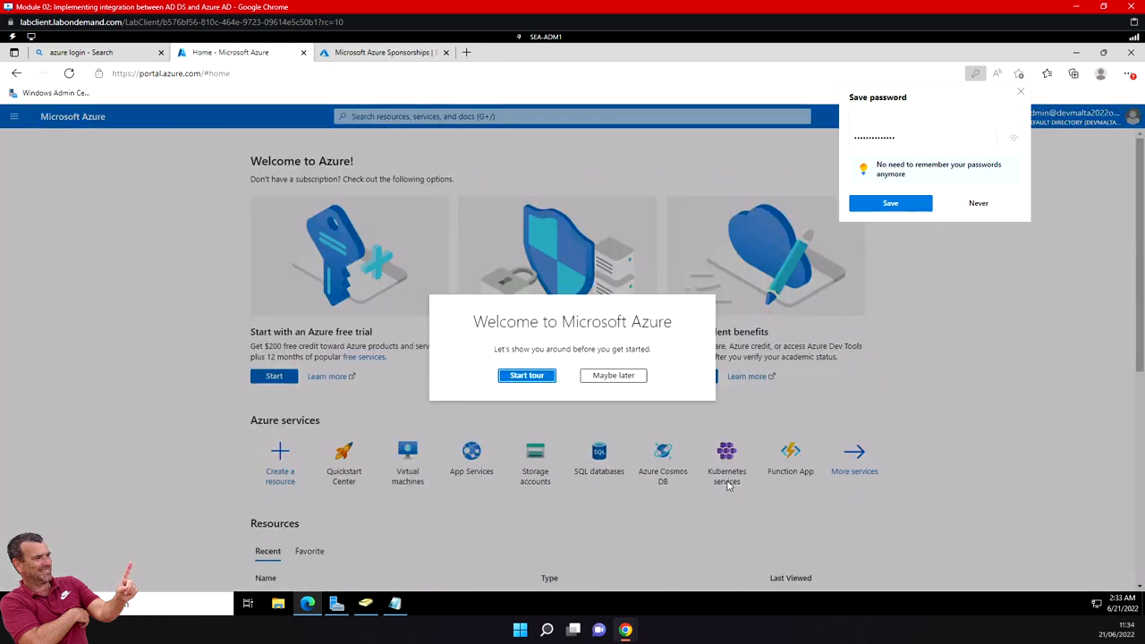
{"action": "left_click", "coordinate": [619, 376]}
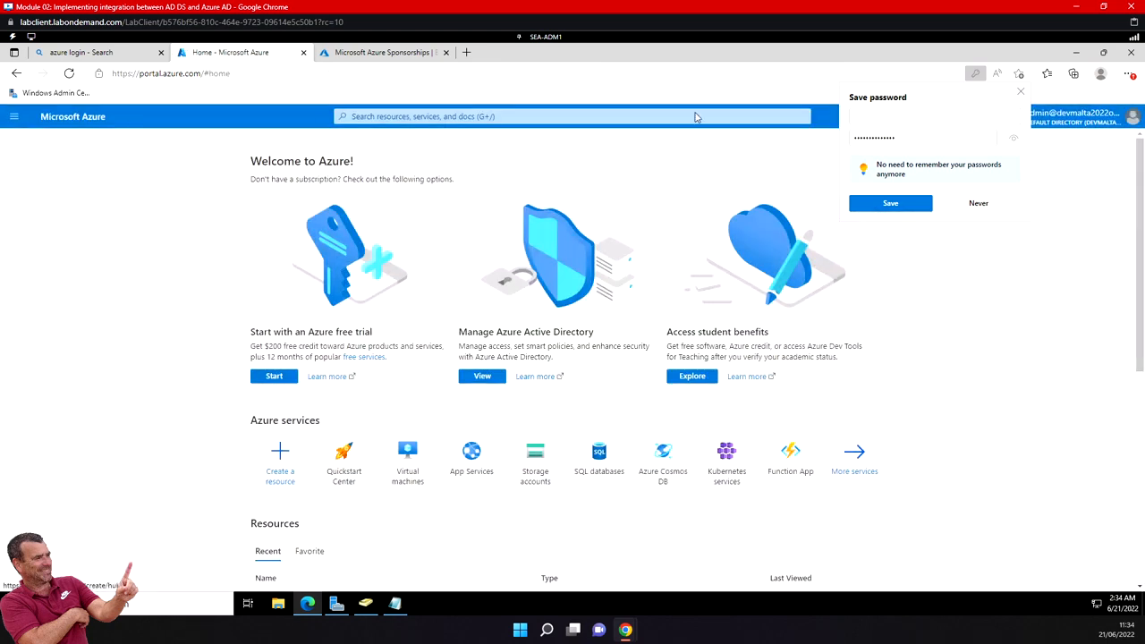
{"action": "left_click", "coordinate": [979, 204]}
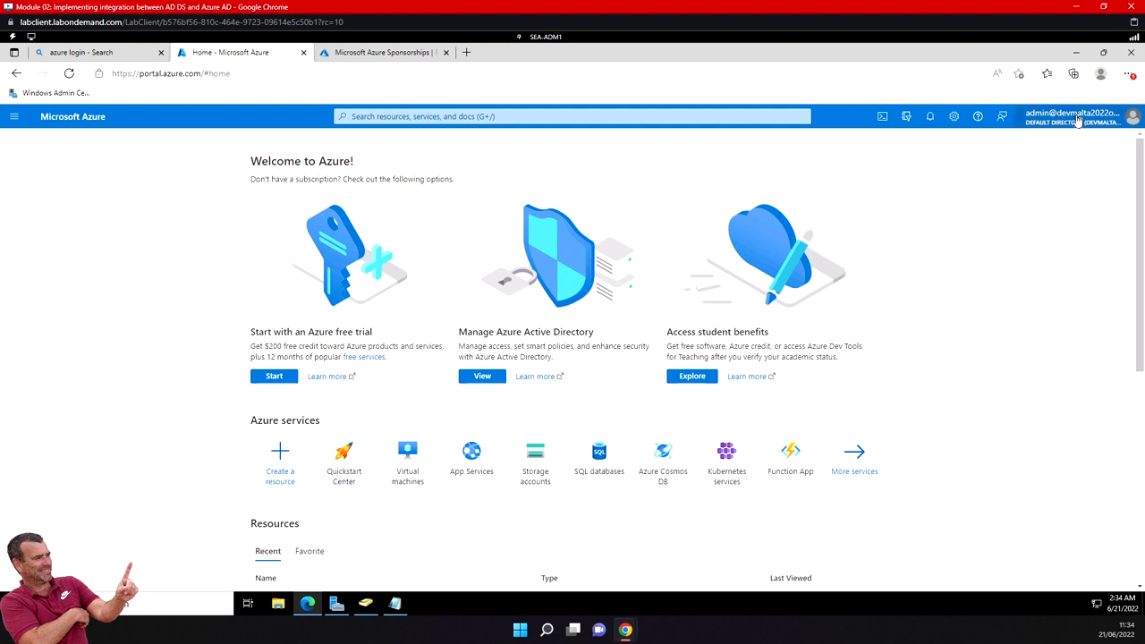
{"action": "mouse_move", "coordinate": [1075, 120]}
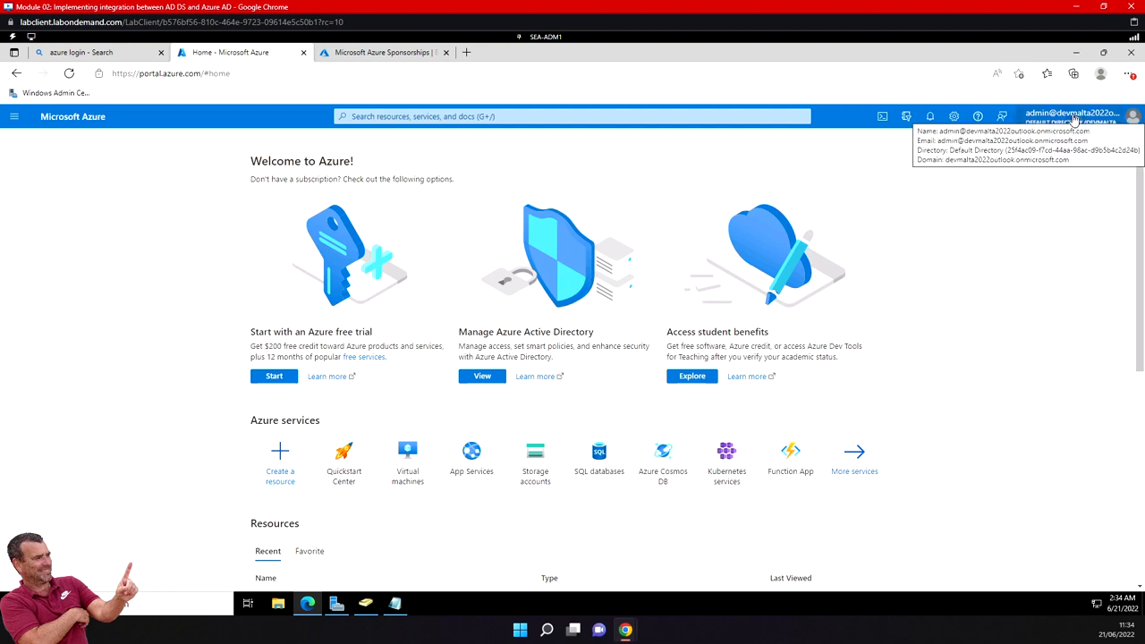